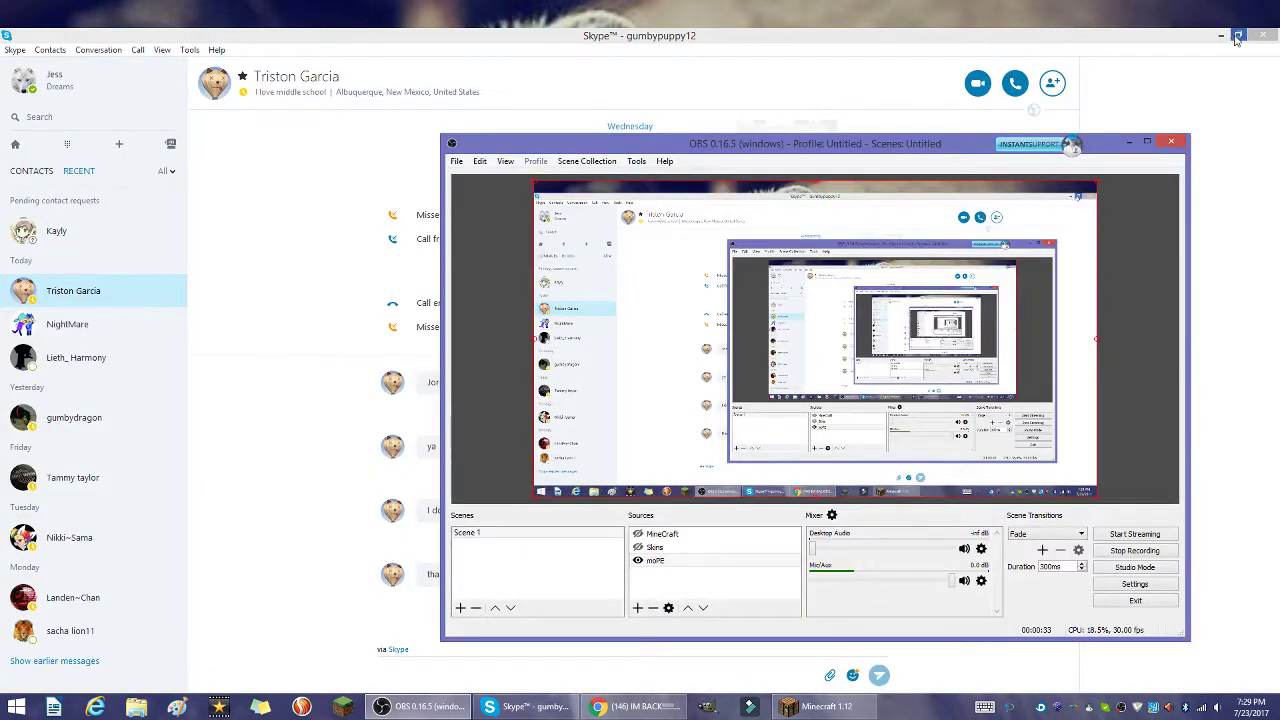
Step: Maximize the OBS window to full screen and dismiss the PC Accelerate pop-up
{"action": "left_click", "coordinate": [1147, 142]}
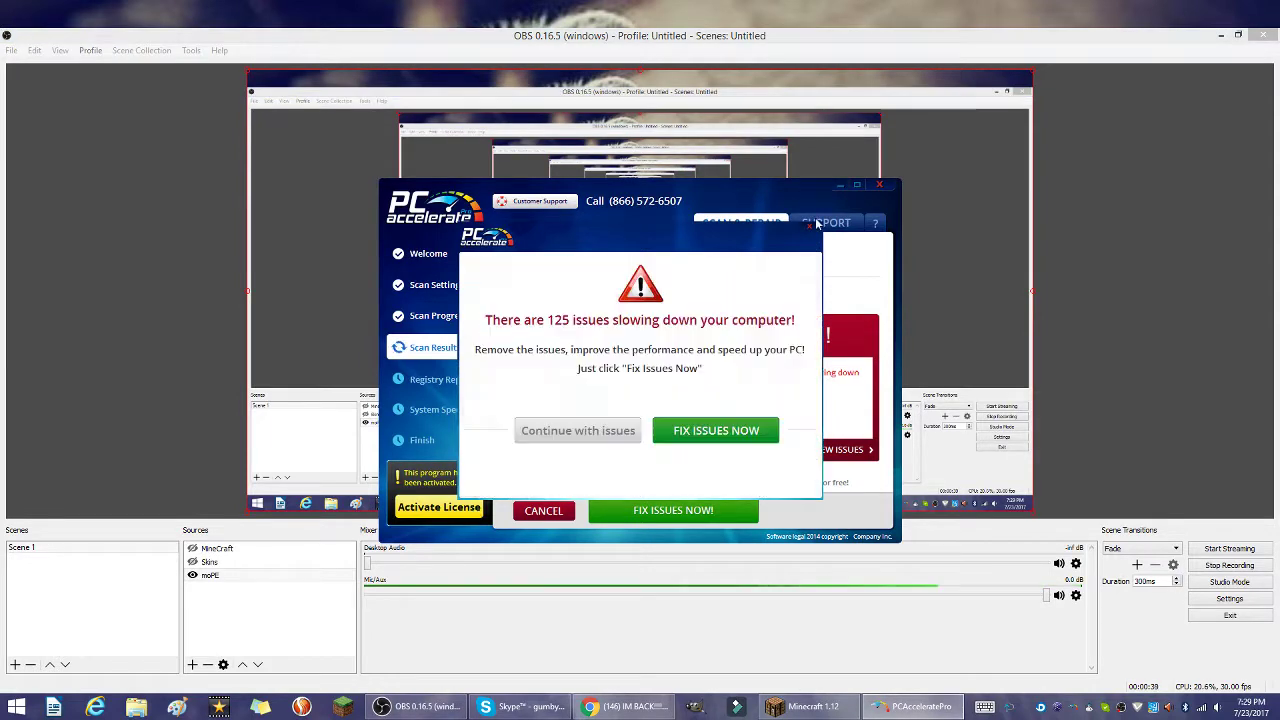
{"action": "left_click", "coordinate": [578, 430]}
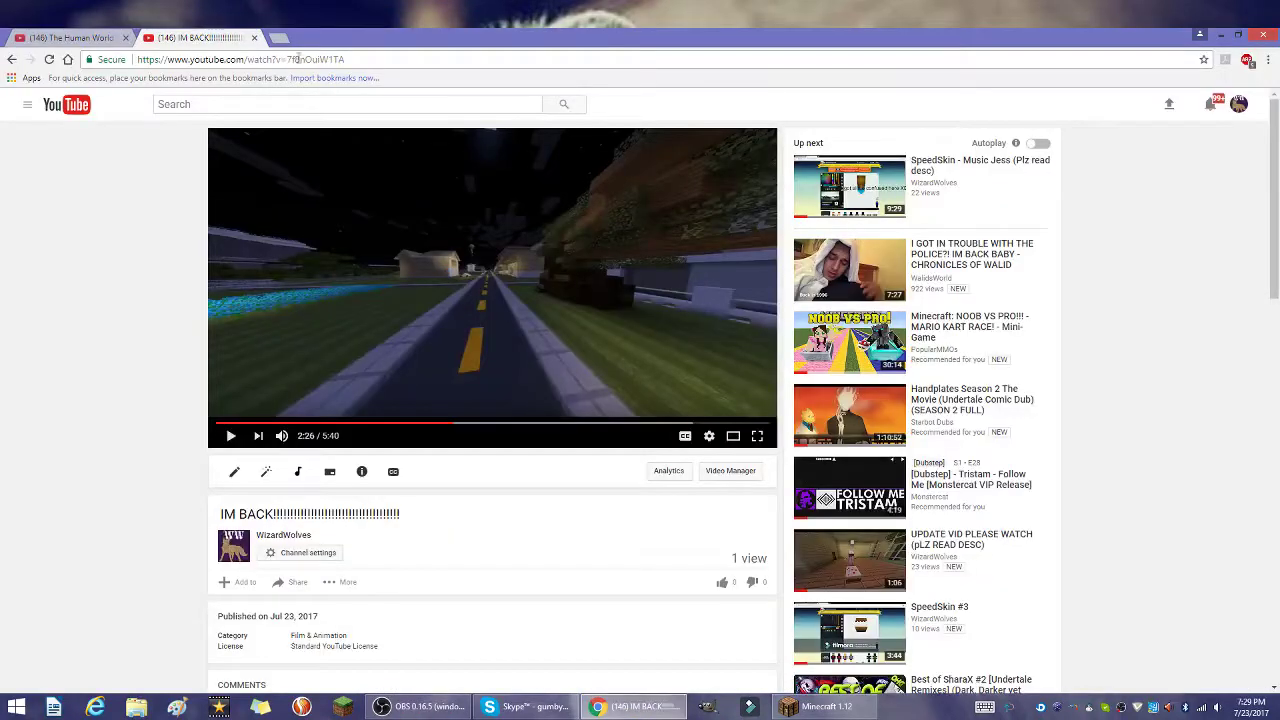
Step: Search Google for 'obs' in a new tab, open the OBS home result, then close the tab
{"action": "left_click", "coordinate": [281, 40]}
{"action": "type", "text": "obs"}
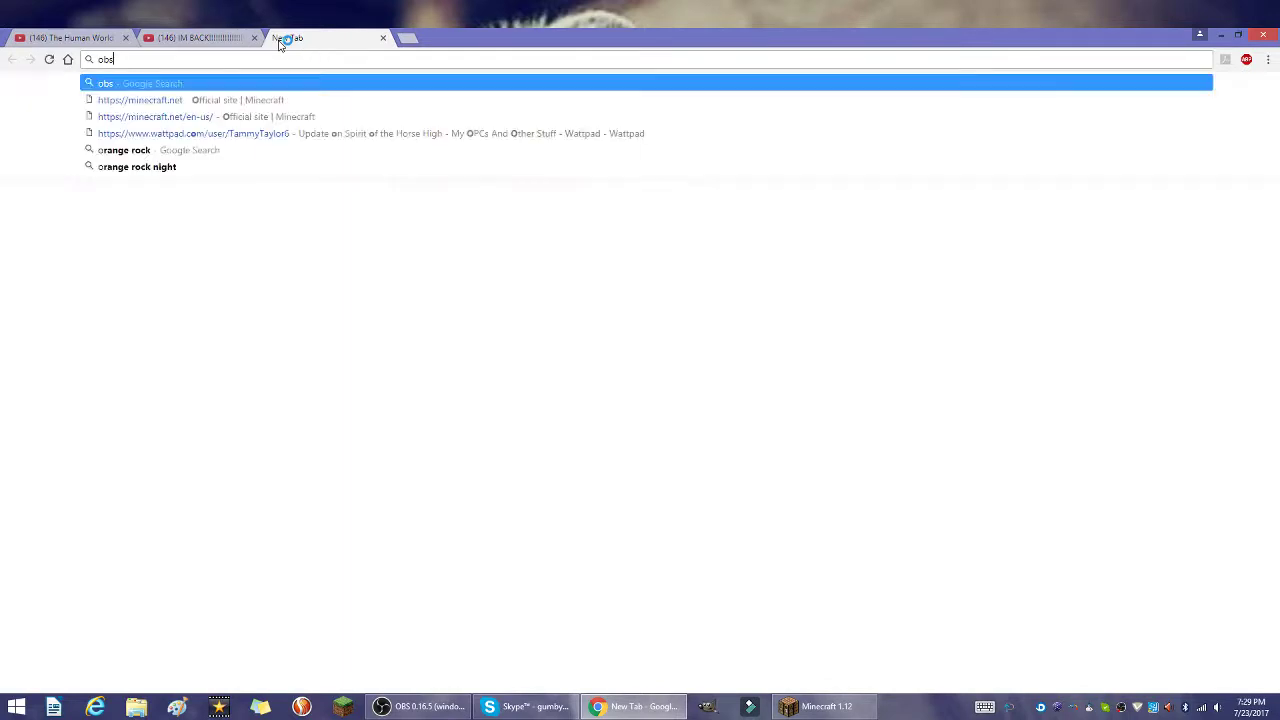
{"action": "key", "text": "Return"}
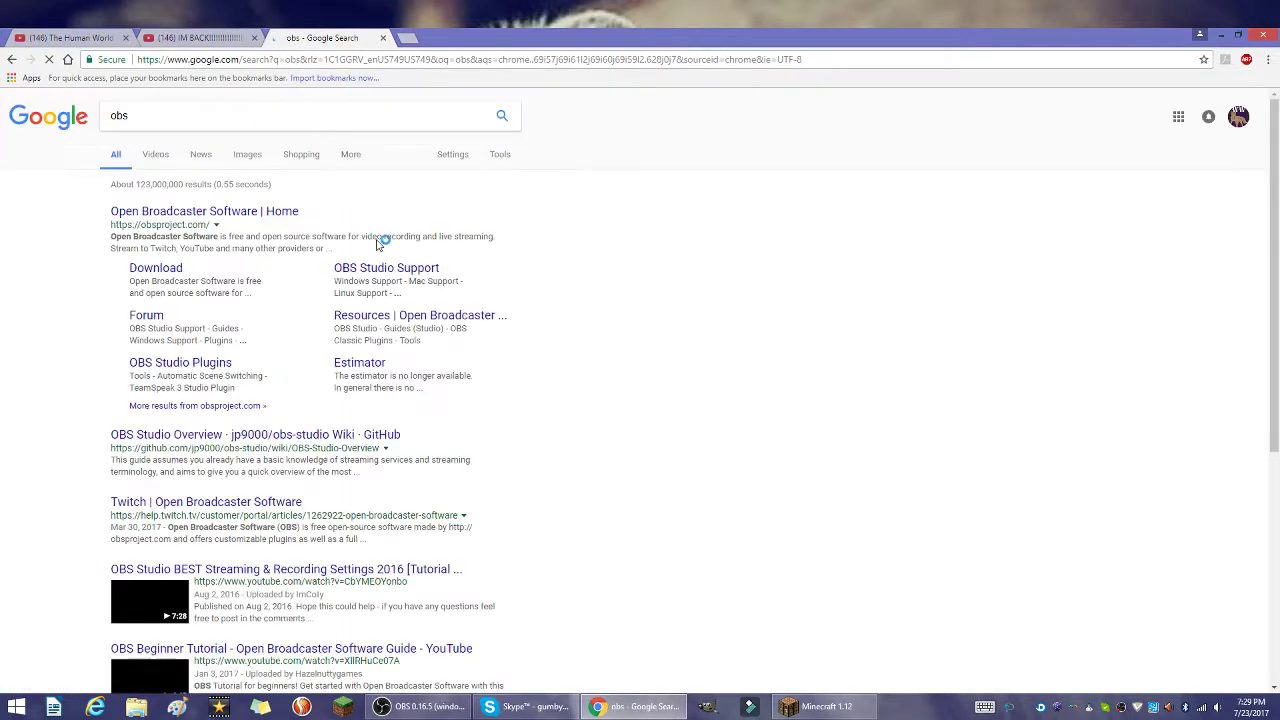
{"action": "left_click", "coordinate": [240, 213]}
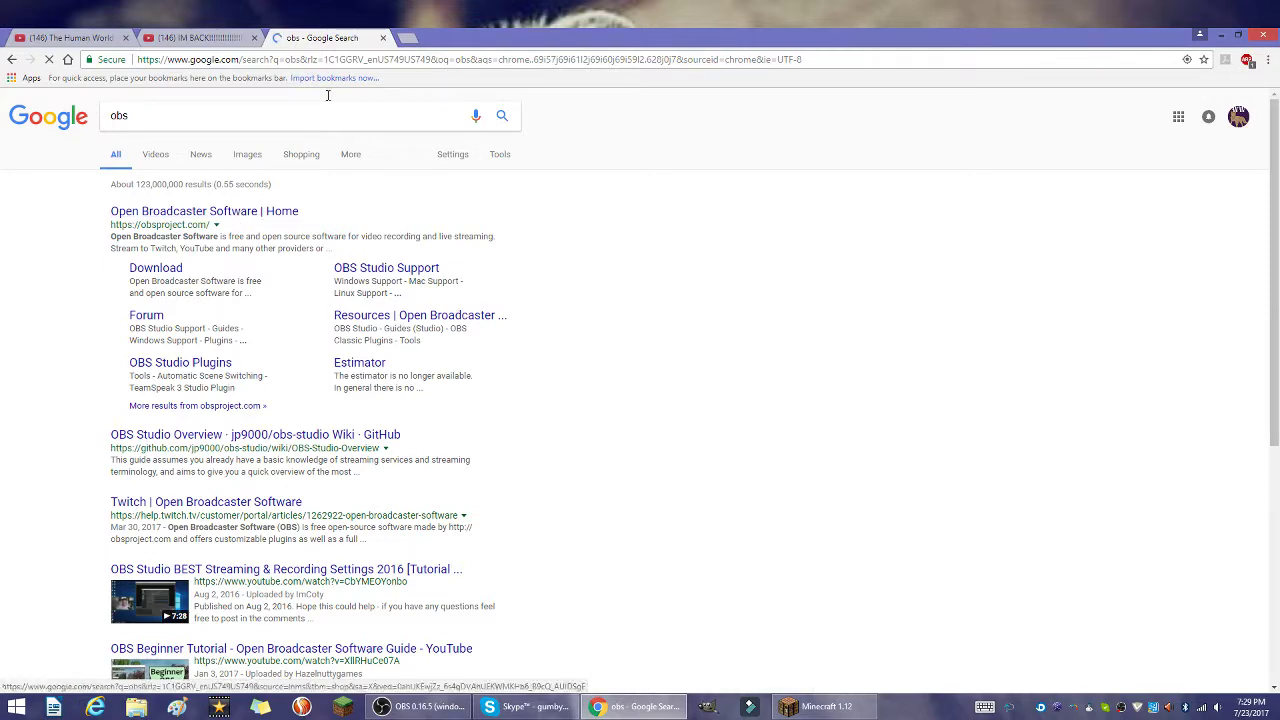
{"action": "left_click", "coordinate": [383, 38]}
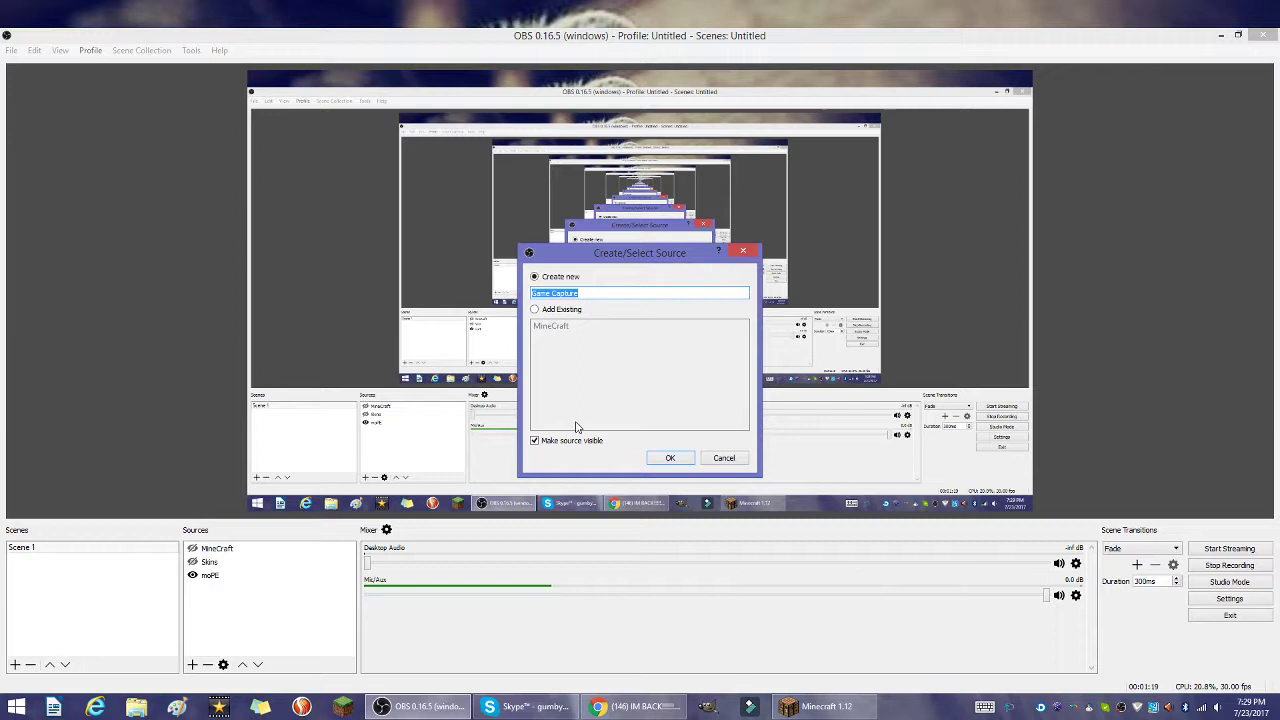
Step: Clear the junk name and create the new game capture source as 'Gimp'
{"action": "type", "text": "sdrfjklsdfjkl"}
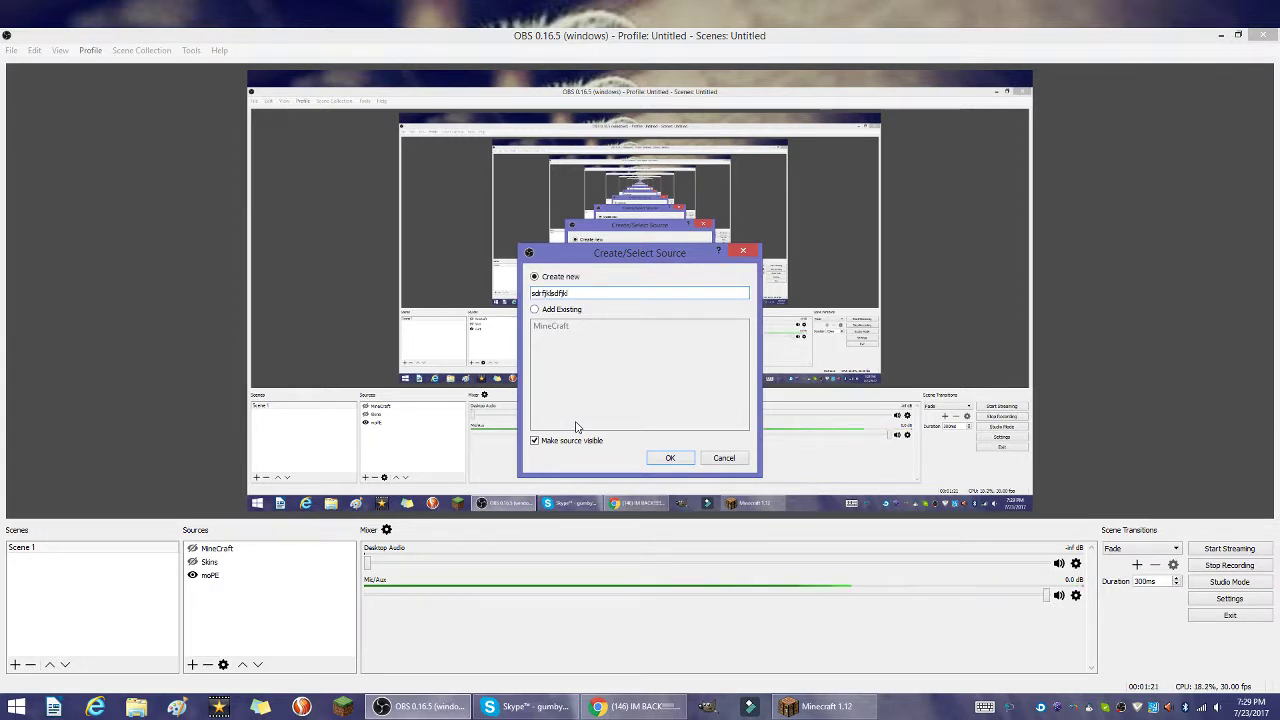
{"action": "key", "text": "ctrl+a"}
{"action": "key", "text": "BackSpace"}
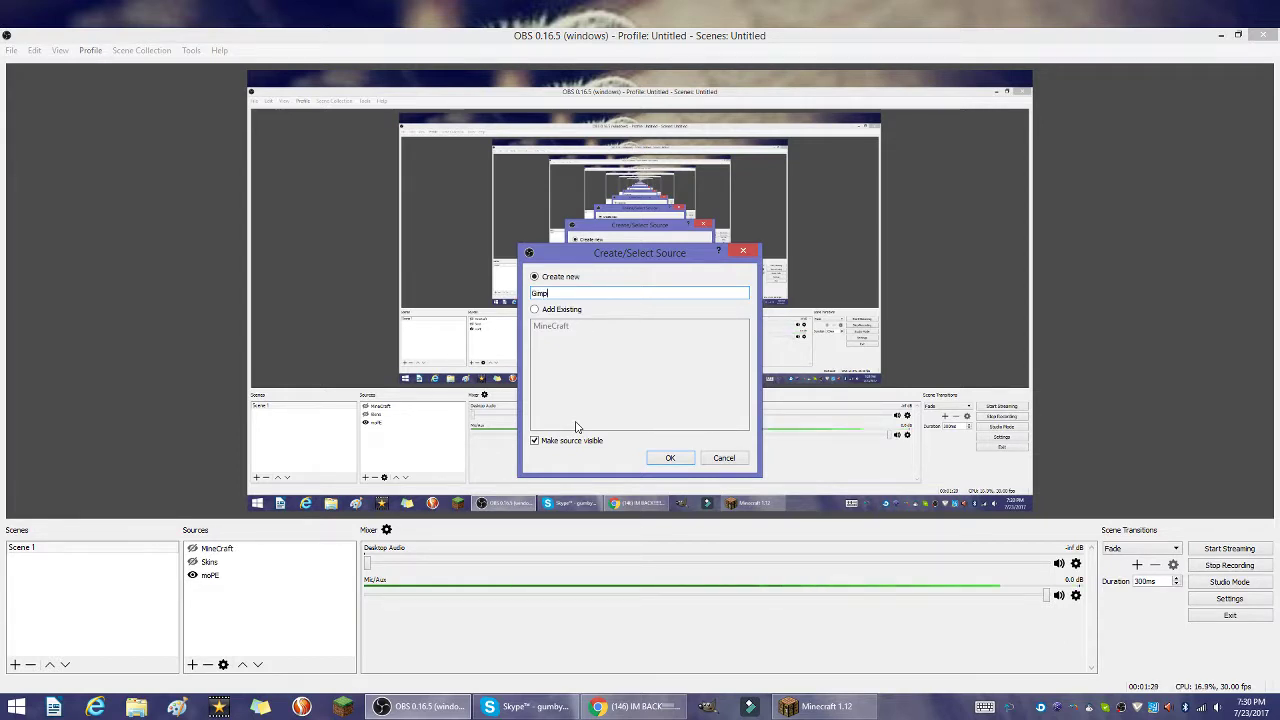
{"action": "left_click", "coordinate": [666, 459]}
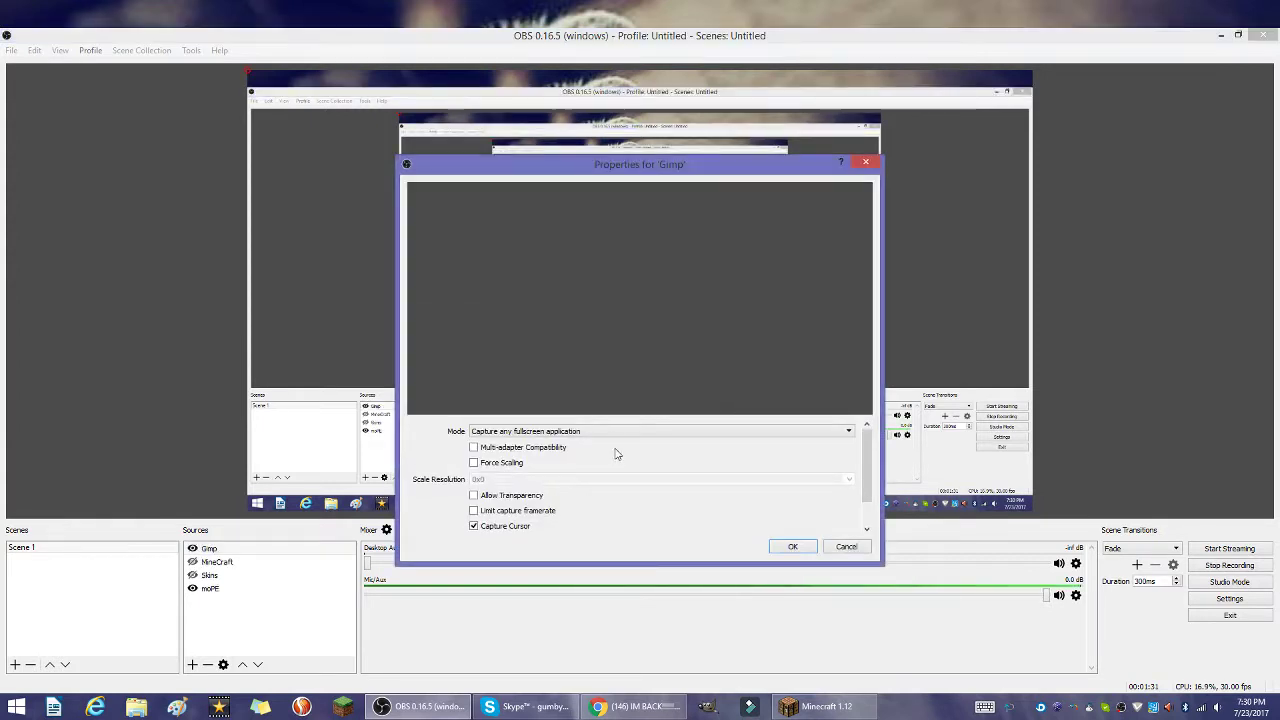
Step: Set the Gimp source's mode to 'Capture specific window', leaving the window list unchosen
{"action": "left_click", "coordinate": [553, 434]}
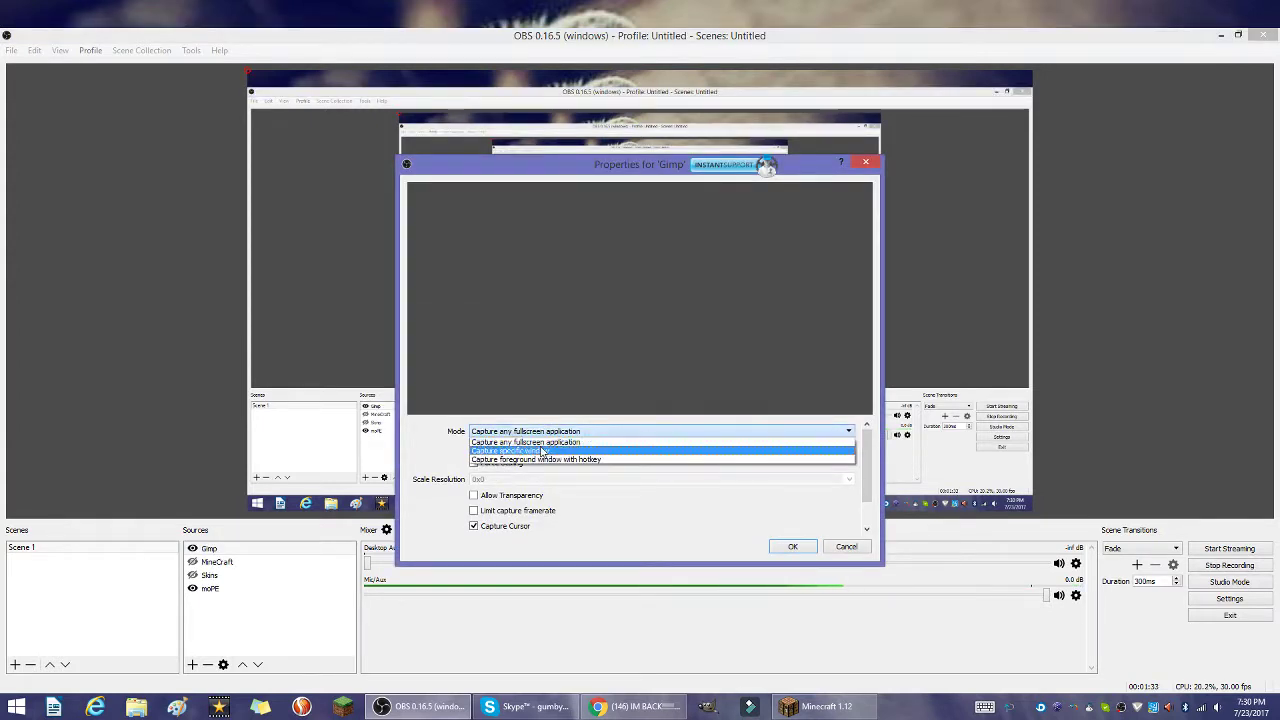
{"action": "left_click", "coordinate": [540, 448]}
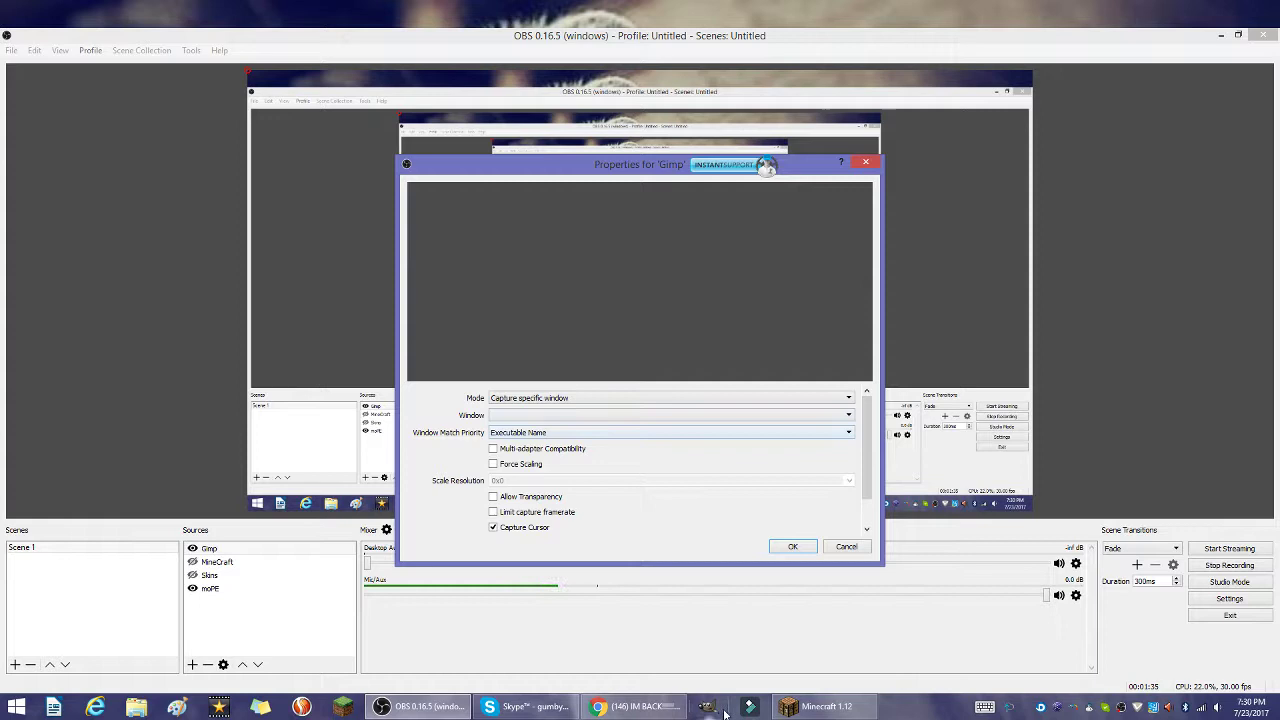
{"action": "left_click", "coordinate": [816, 417]}
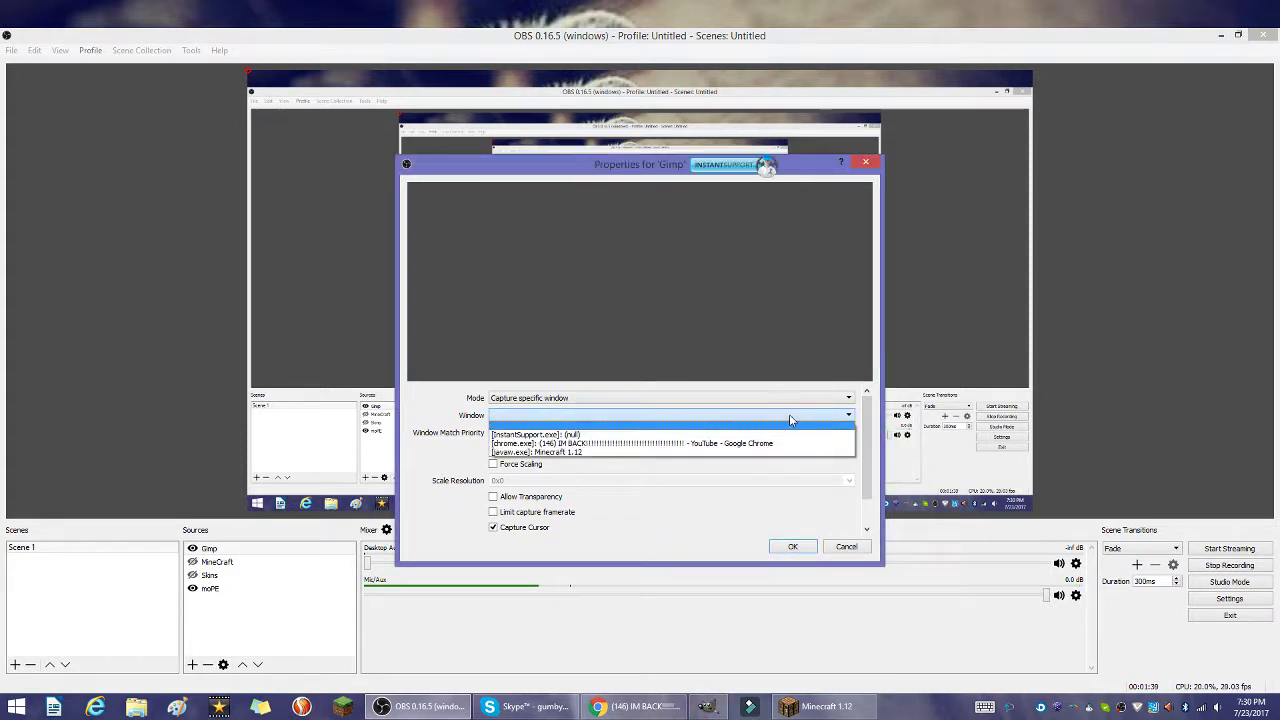
{"action": "left_click", "coordinate": [851, 413]}
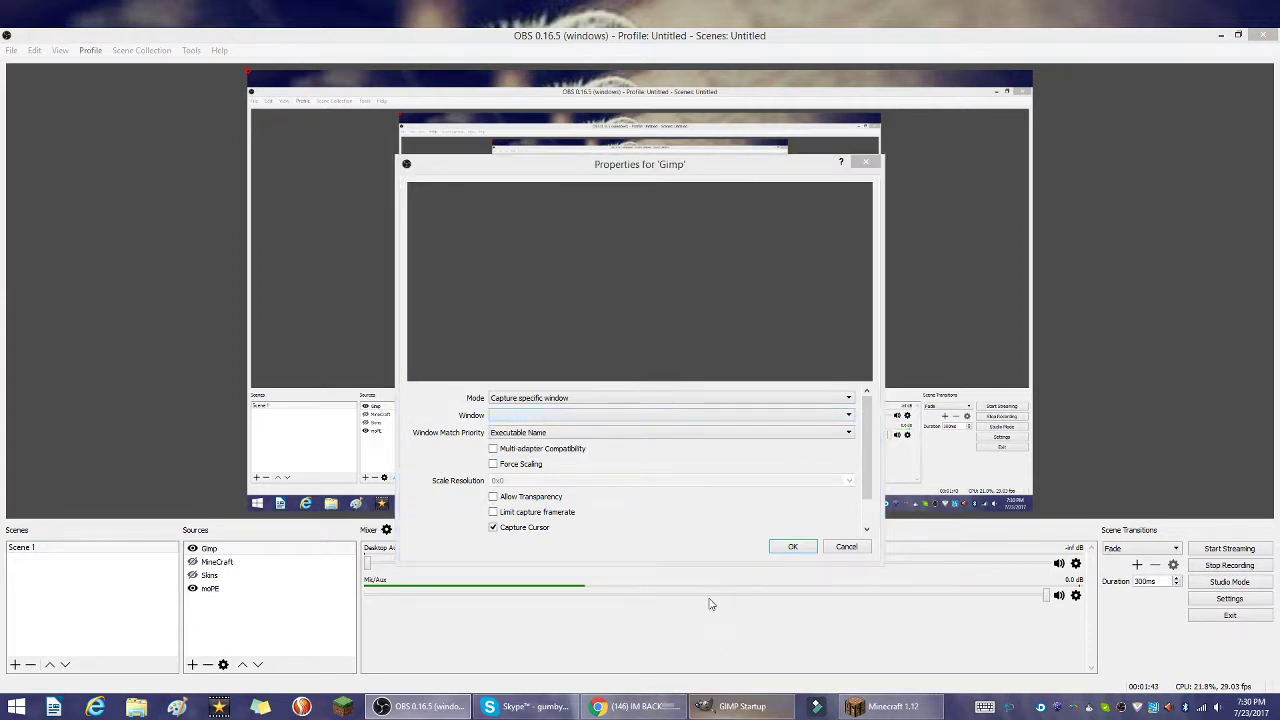
Step: Turn off Capture Cursor in the Gimp source properties and save them with OK
{"action": "left_click", "coordinate": [619, 552]}
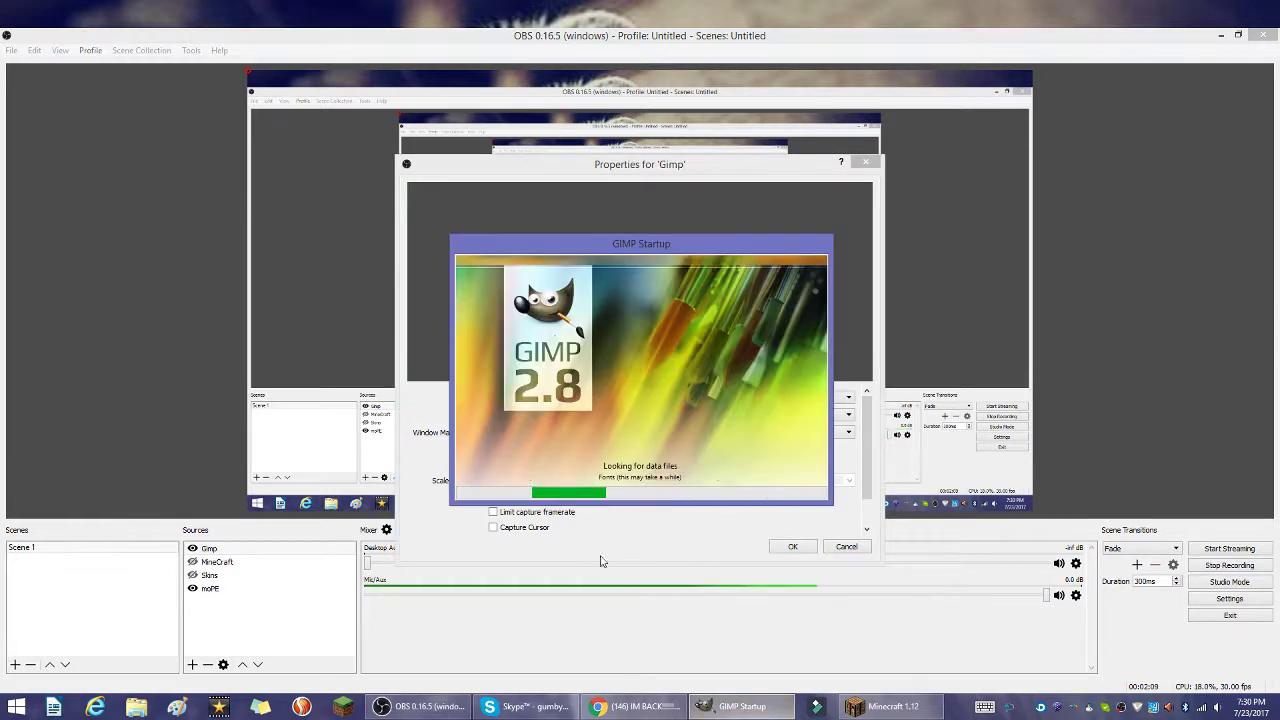
{"action": "left_click", "coordinate": [438, 514]}
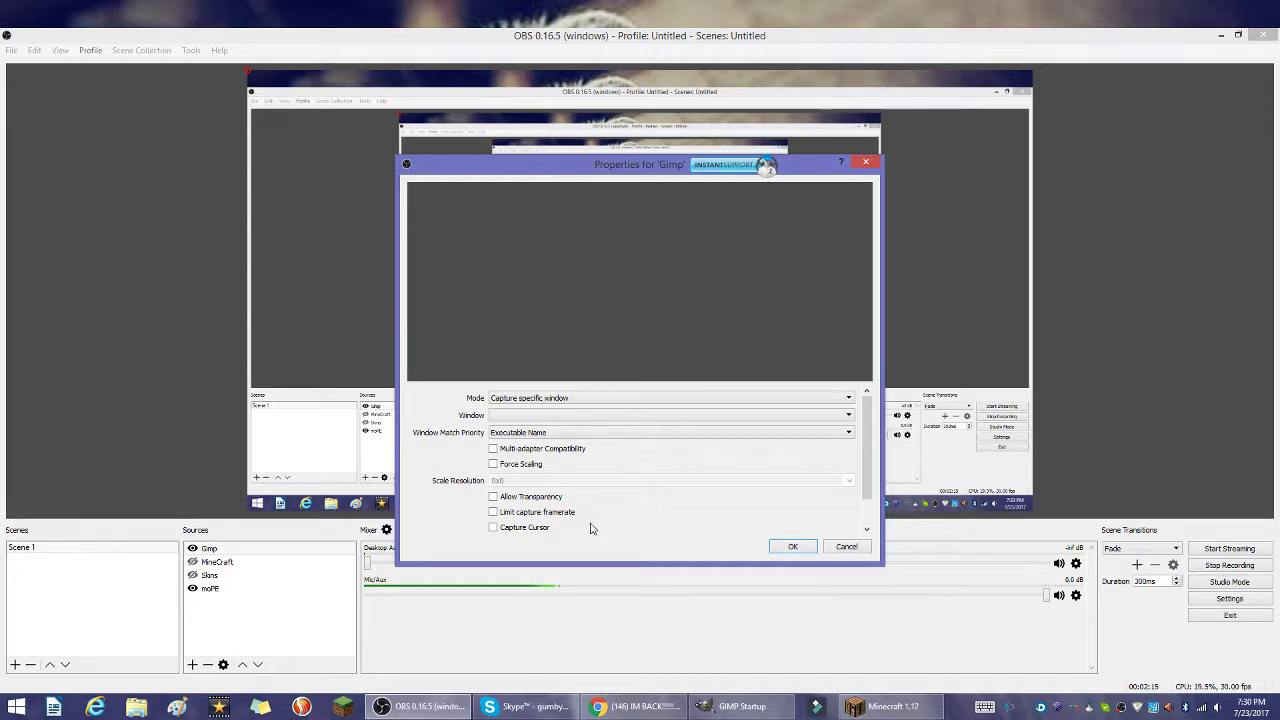
{"action": "left_click", "coordinate": [772, 548]}
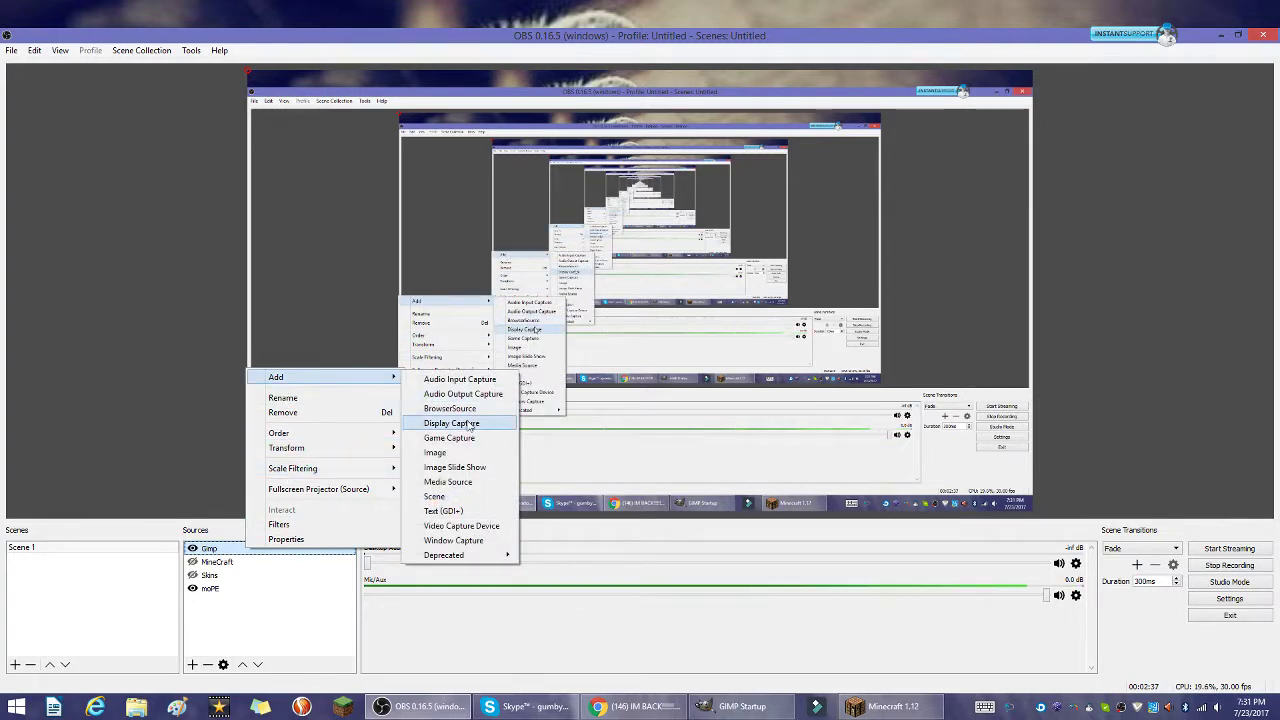
Step: Add another game capture source named 'Im back'
{"action": "left_click", "coordinate": [463, 438]}
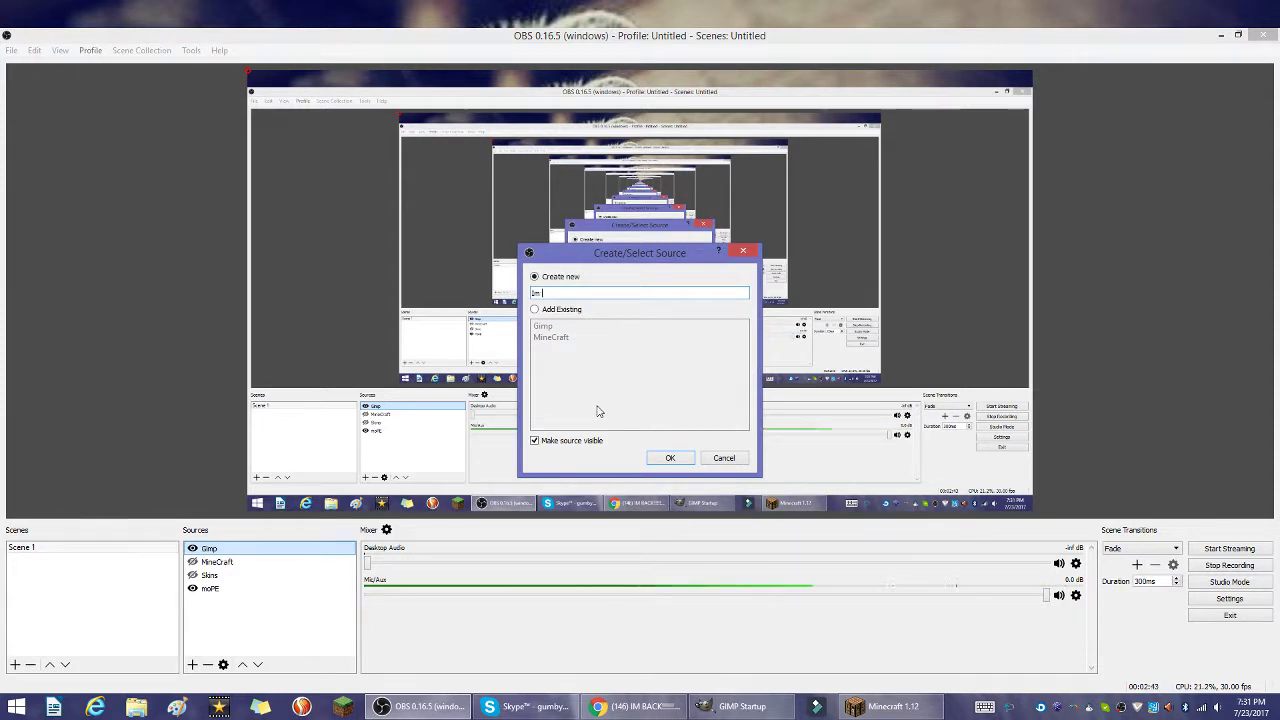
{"action": "type", "text": "k"}
{"action": "left_click", "coordinate": [671, 459]}
Step: Set Im back to 'Capture specific window' on the Chrome YouTube window and save
{"action": "left_click", "coordinate": [575, 434]}
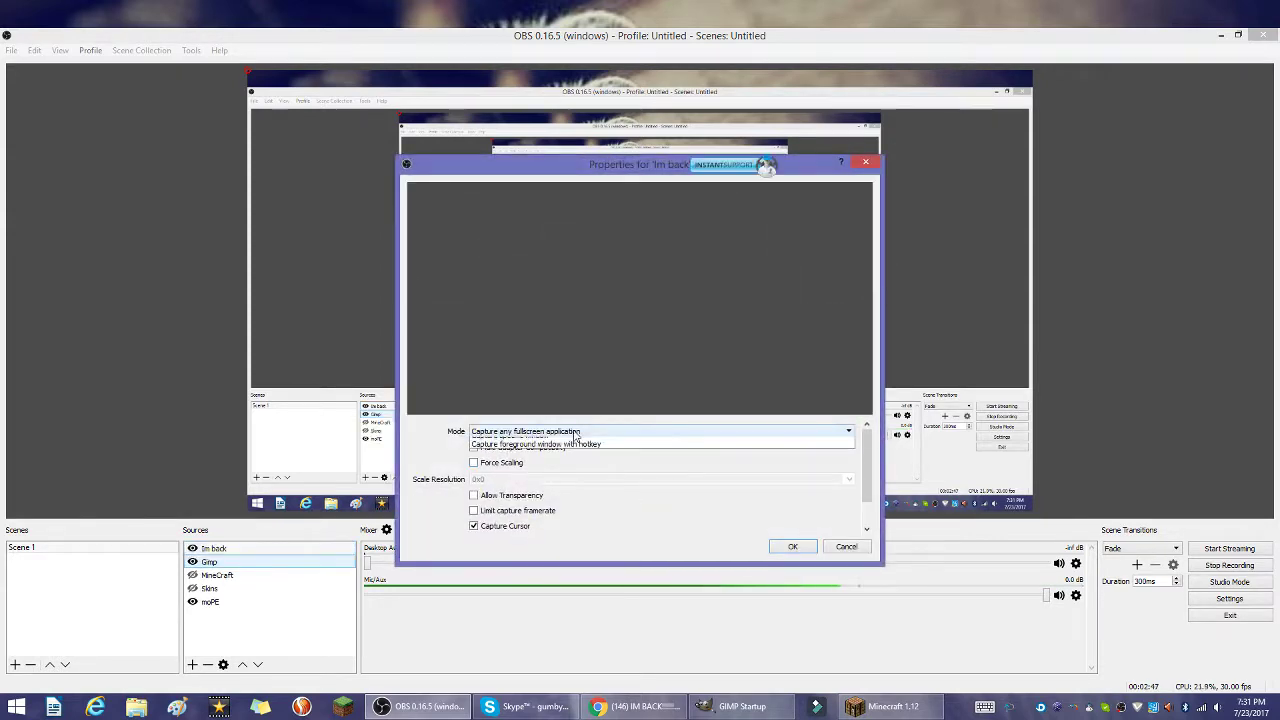
{"action": "left_click", "coordinate": [543, 450]}
{"action": "left_click", "coordinate": [527, 415]}
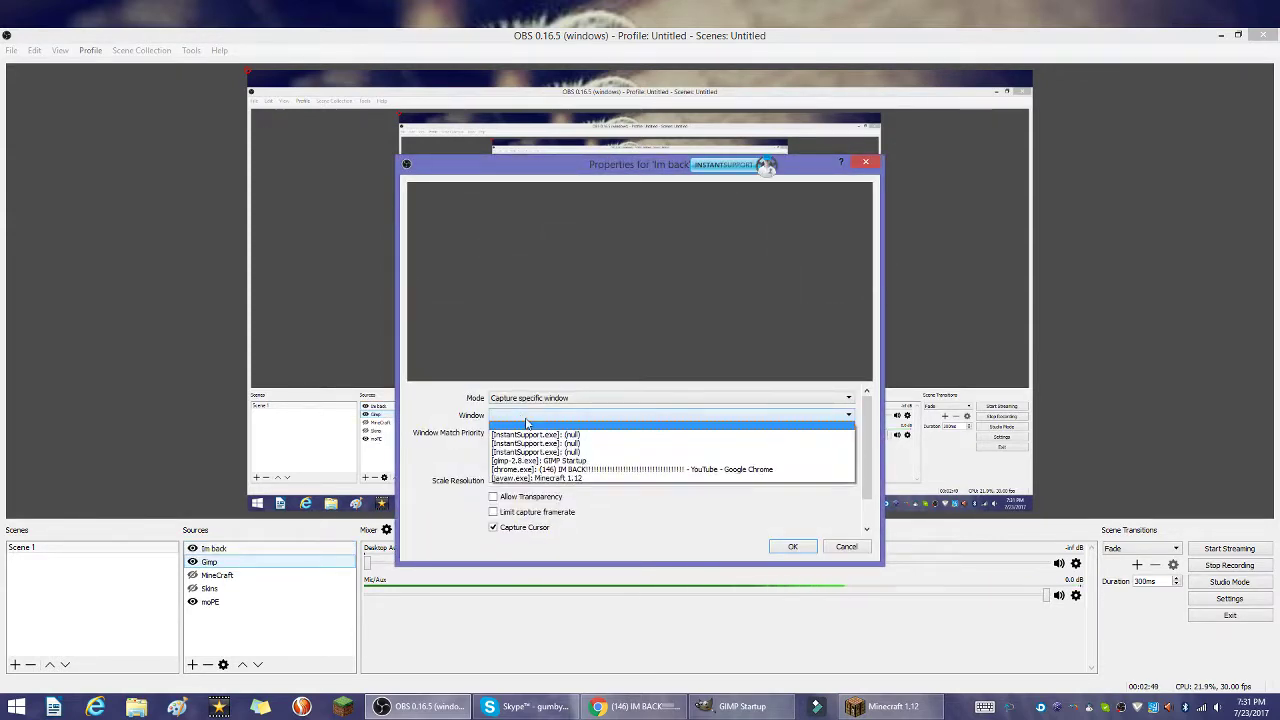
{"action": "left_click", "coordinate": [620, 470]}
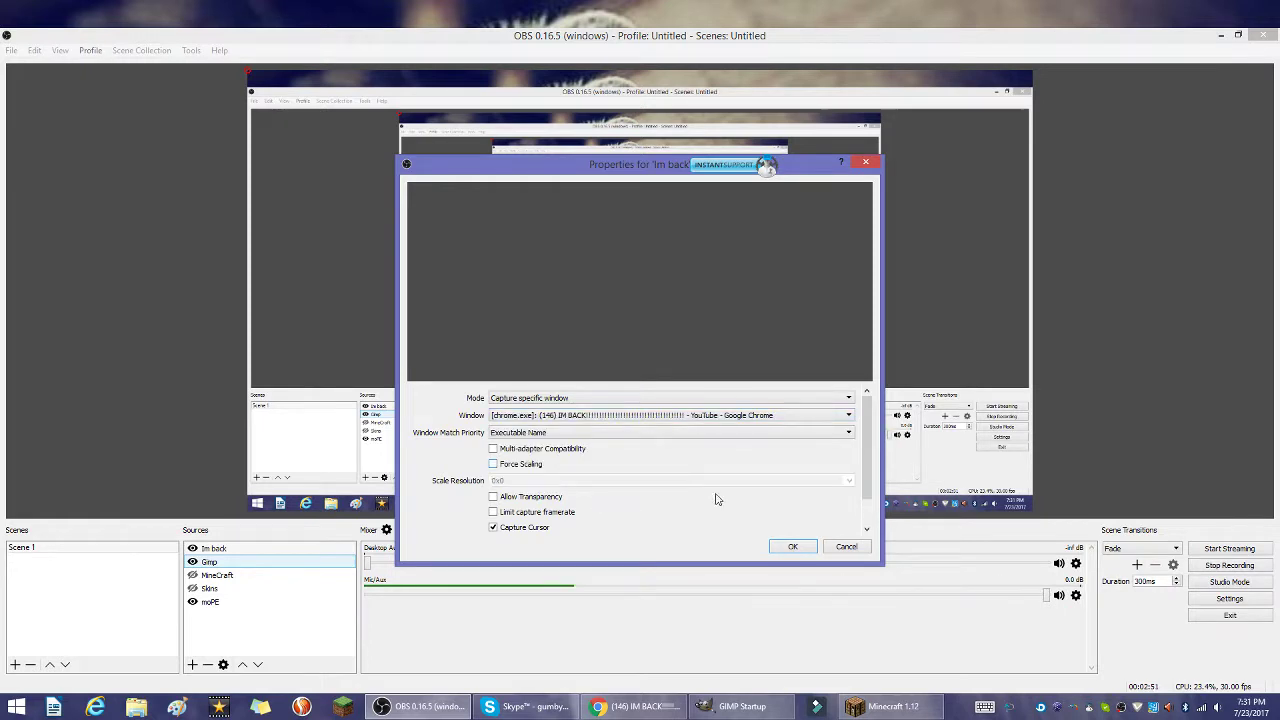
{"action": "left_click", "coordinate": [792, 546]}
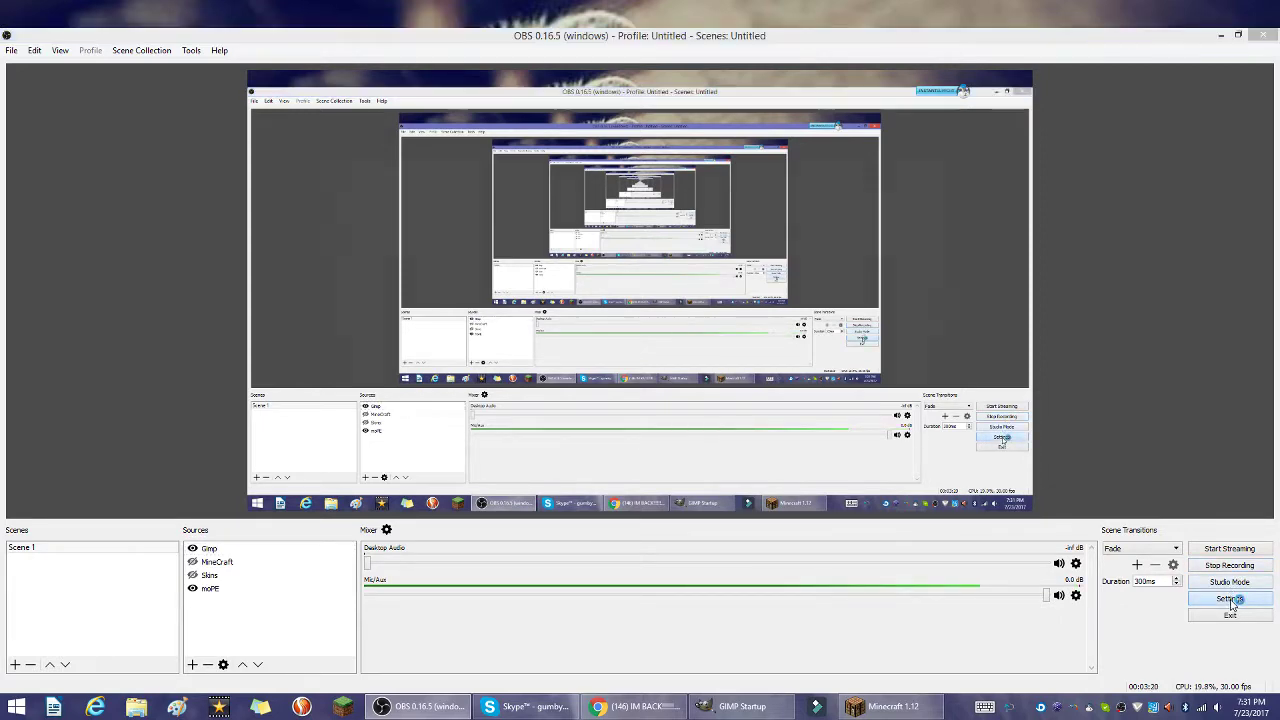
Step: Show the Hotkeys settings page, with Start Recording on Enter and Stop Recording on Delete
{"action": "left_click", "coordinate": [389, 343]}
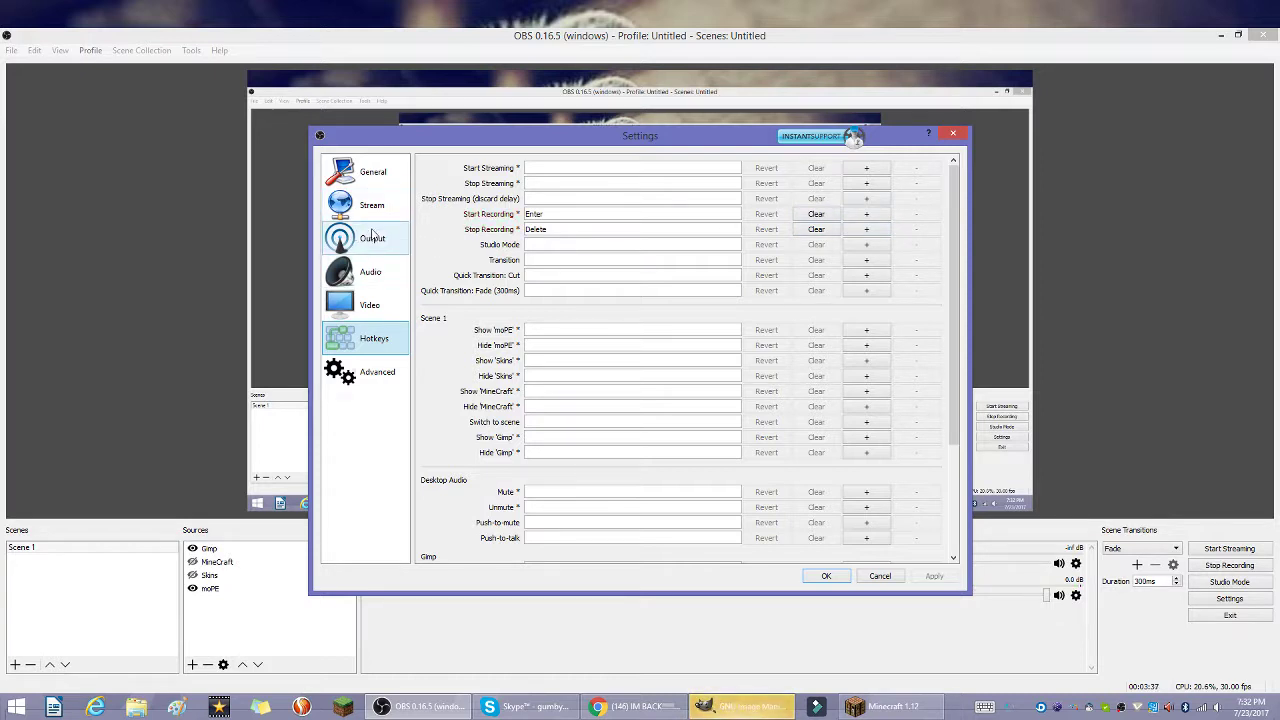
Step: On the General page, keep English, switch the theme to Dark, then back to Default
{"action": "left_click", "coordinate": [362, 172]}
{"action": "left_click", "coordinate": [589, 200]}
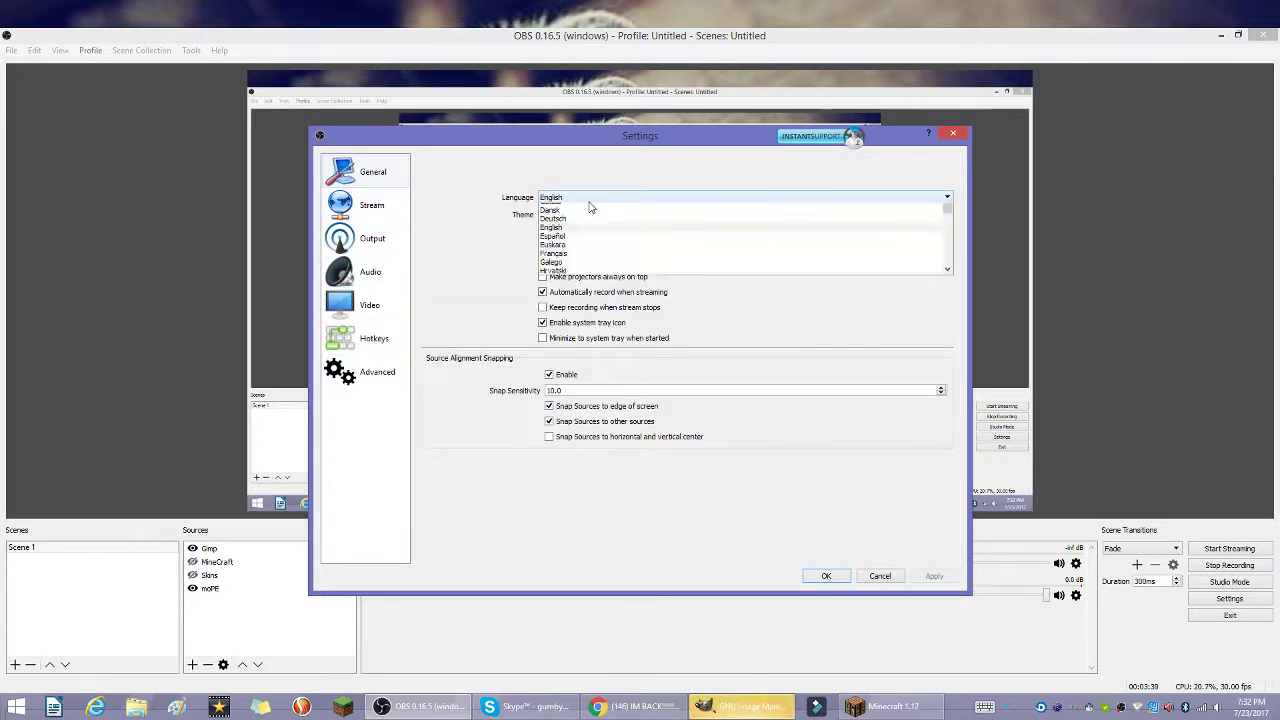
{"action": "left_click", "coordinate": [591, 206]}
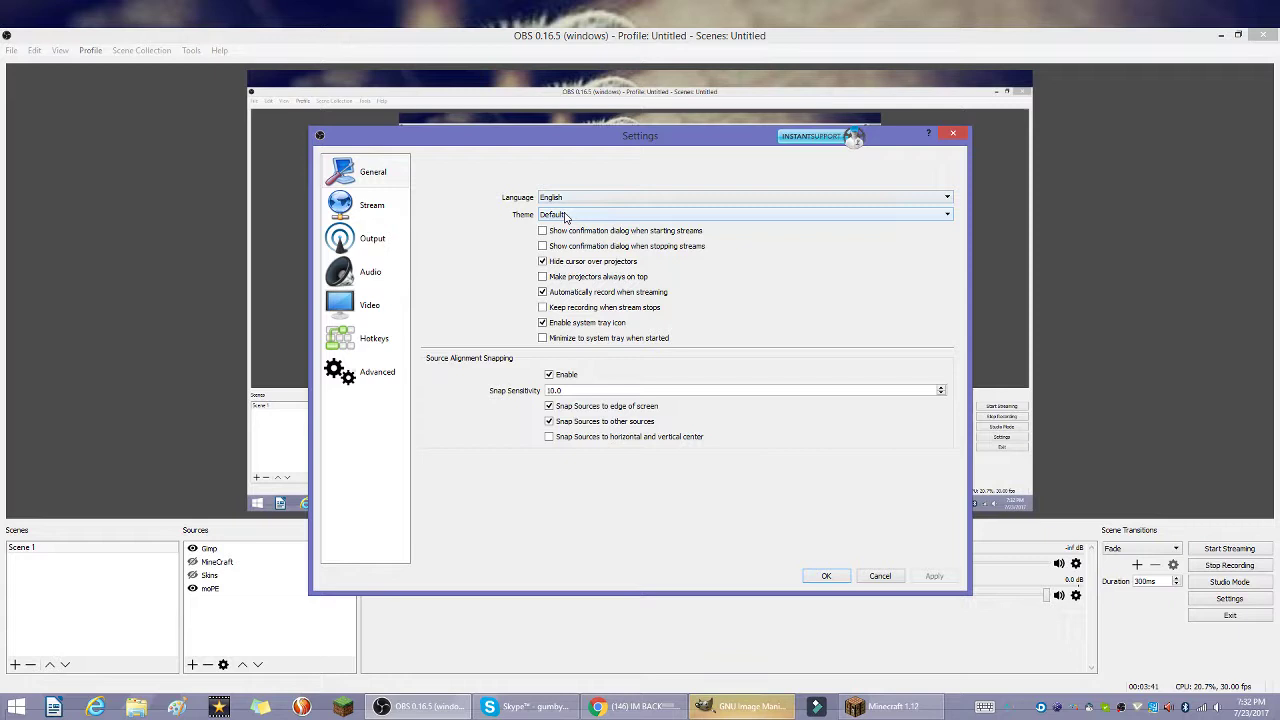
{"action": "left_click", "coordinate": [565, 216]}
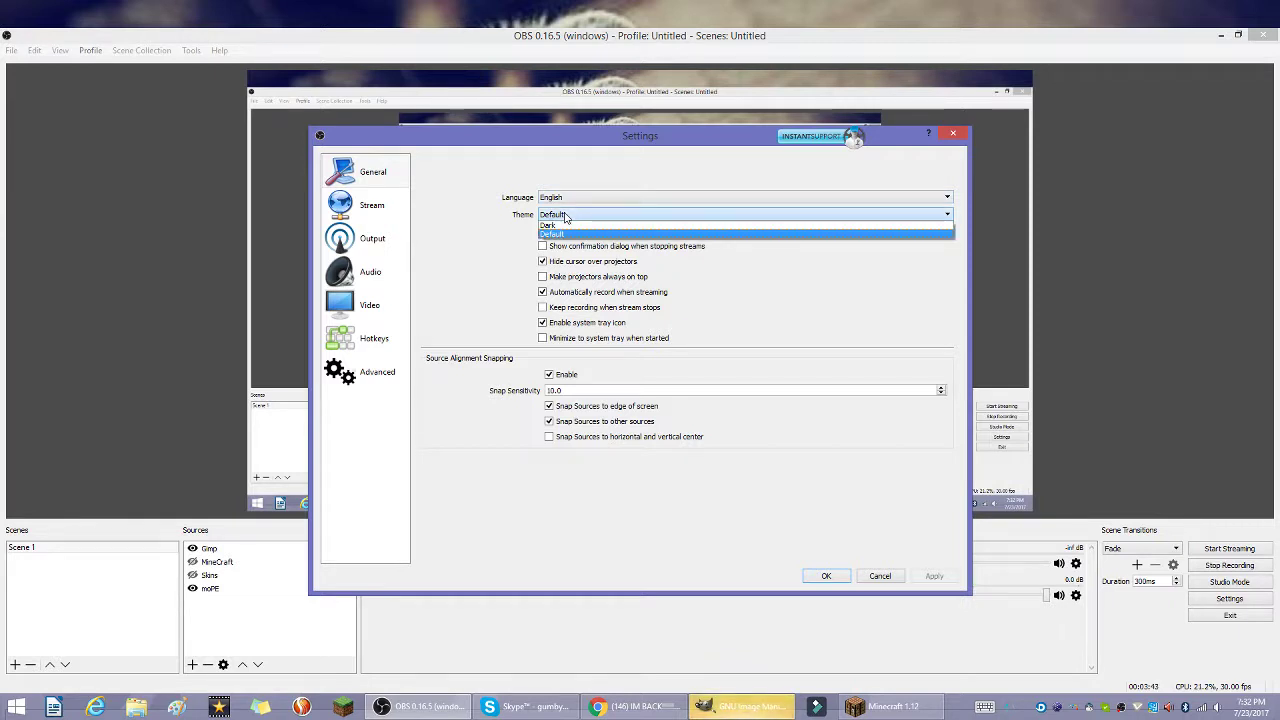
{"action": "left_click", "coordinate": [565, 216]}
{"action": "left_click", "coordinate": [564, 218]}
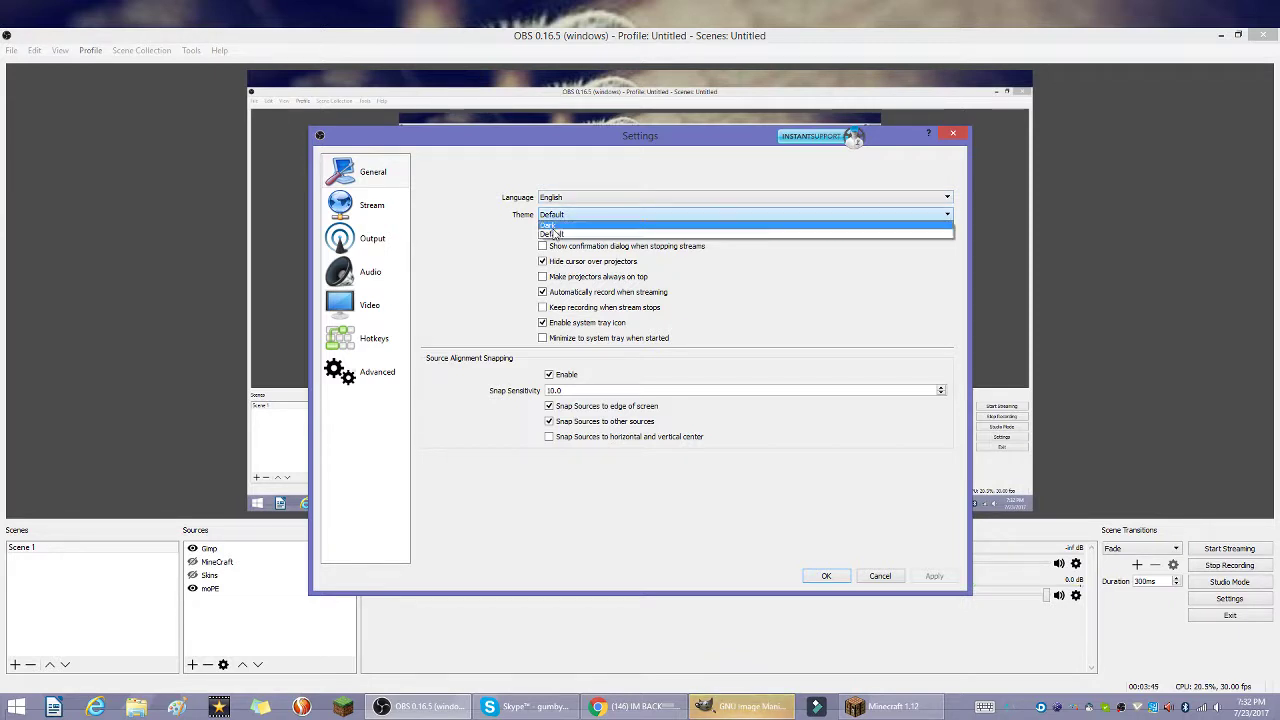
{"action": "left_click", "coordinate": [558, 238]}
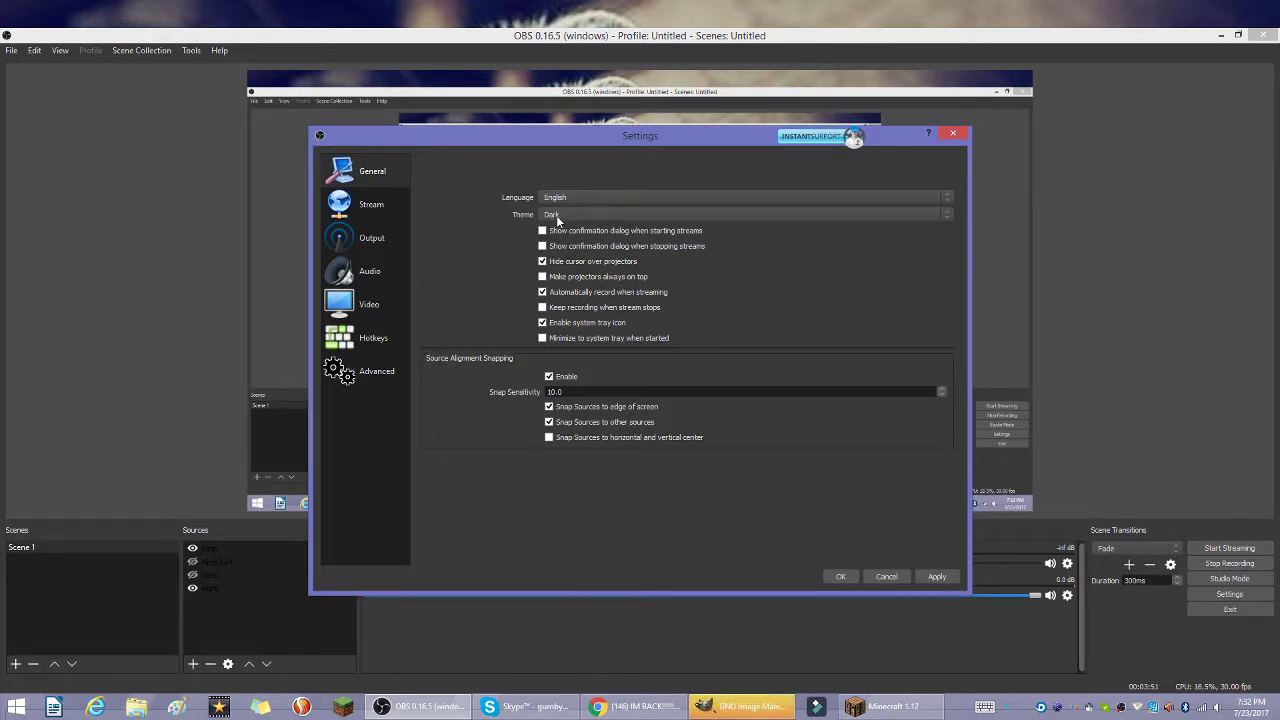
{"action": "left_click", "coordinate": [616, 212]}
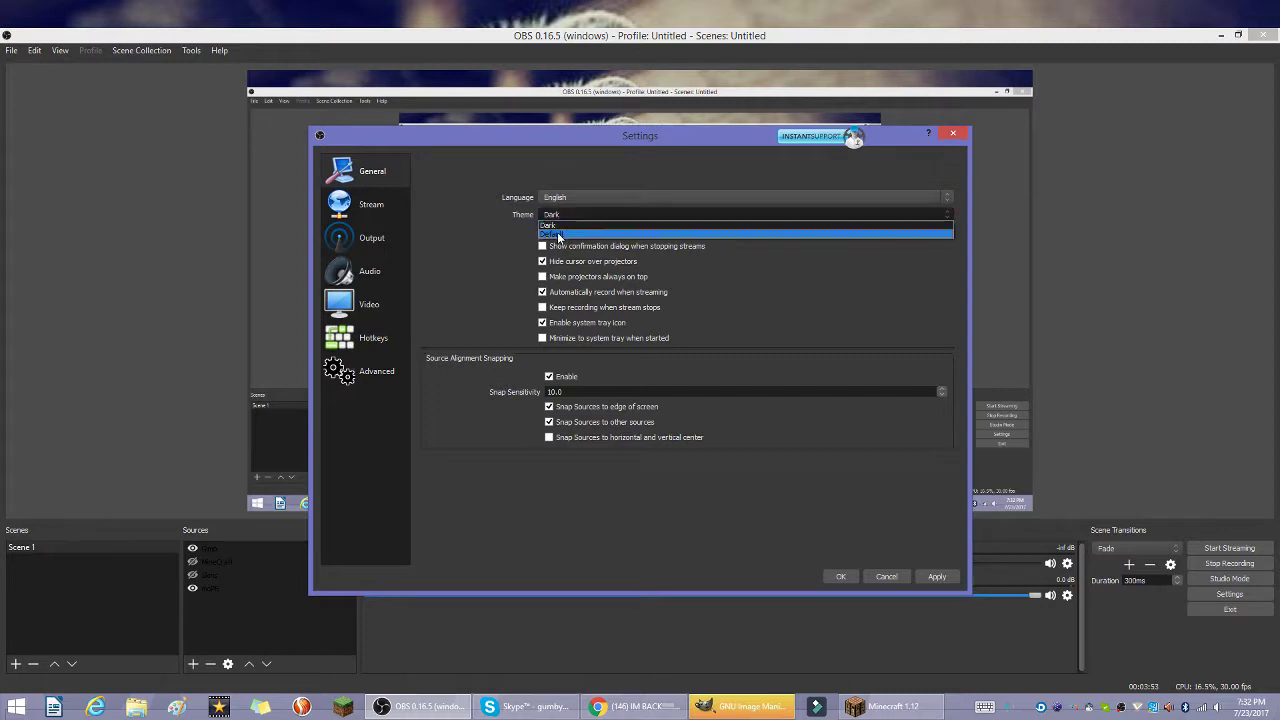
{"action": "left_click", "coordinate": [560, 236]}
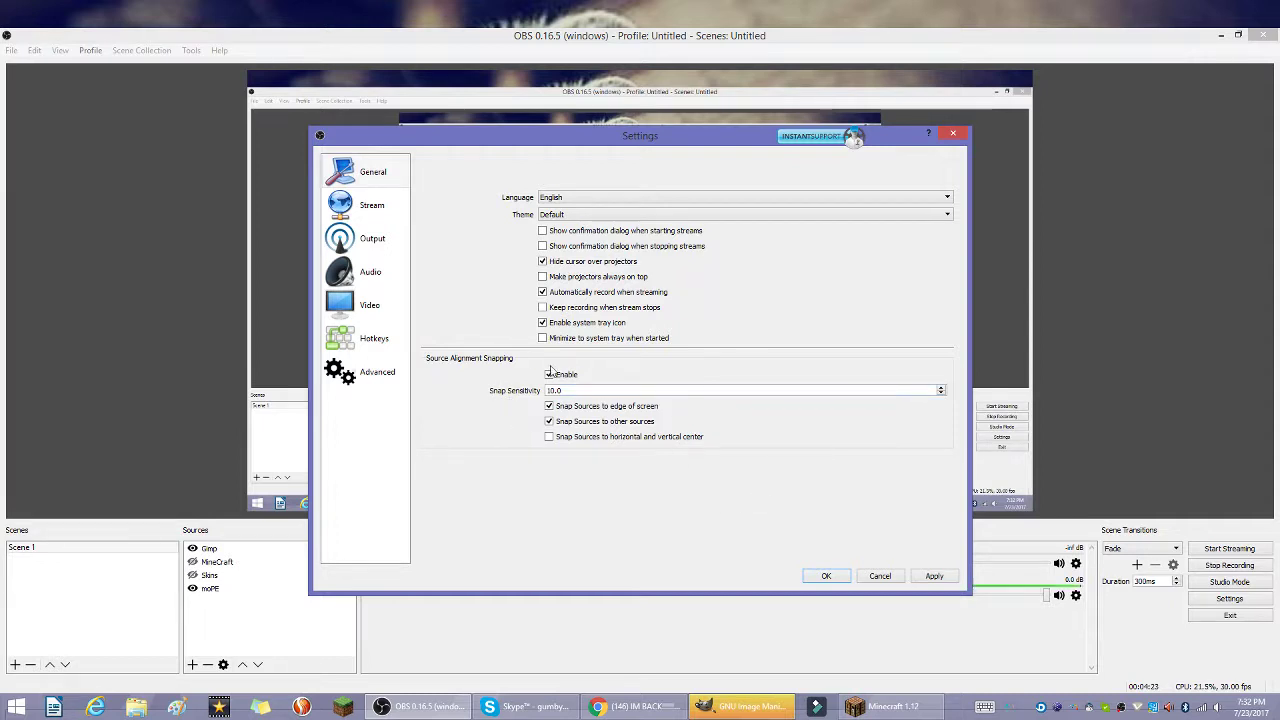
Step: Look through the Stream, Output, Audio and Video settings pages in turn
{"action": "left_click", "coordinate": [380, 205]}
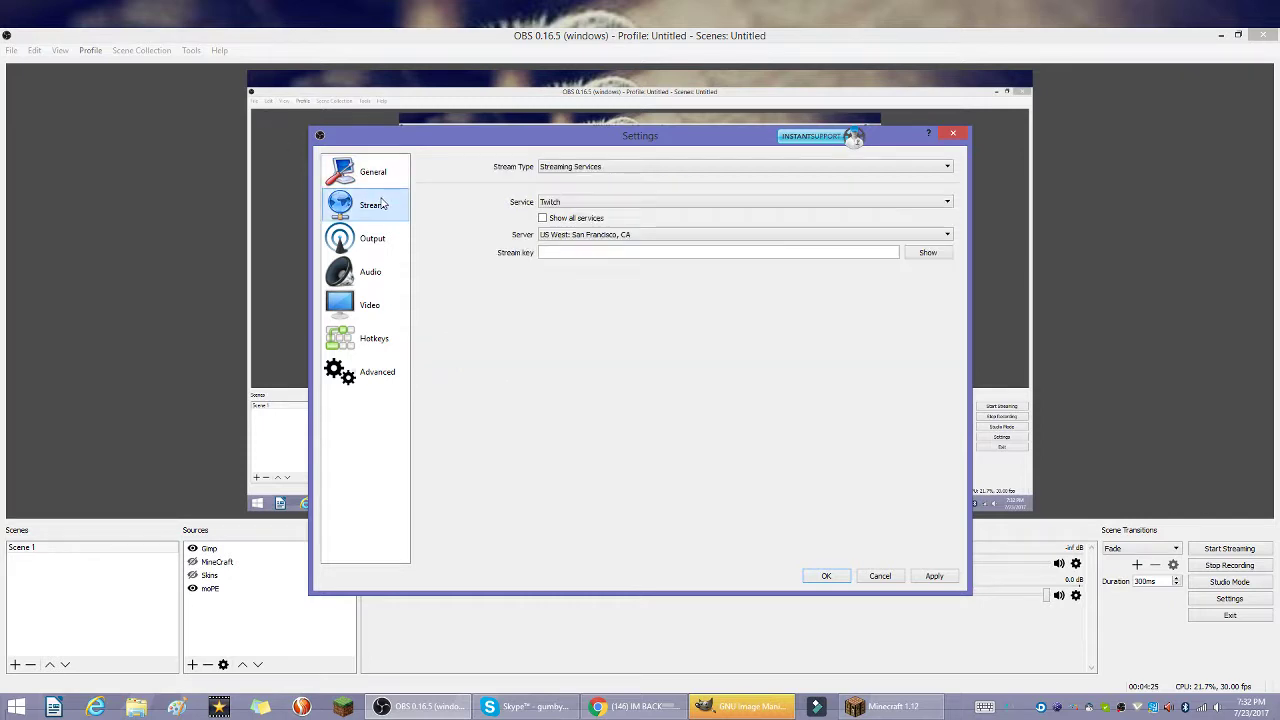
{"action": "left_click", "coordinate": [392, 243]}
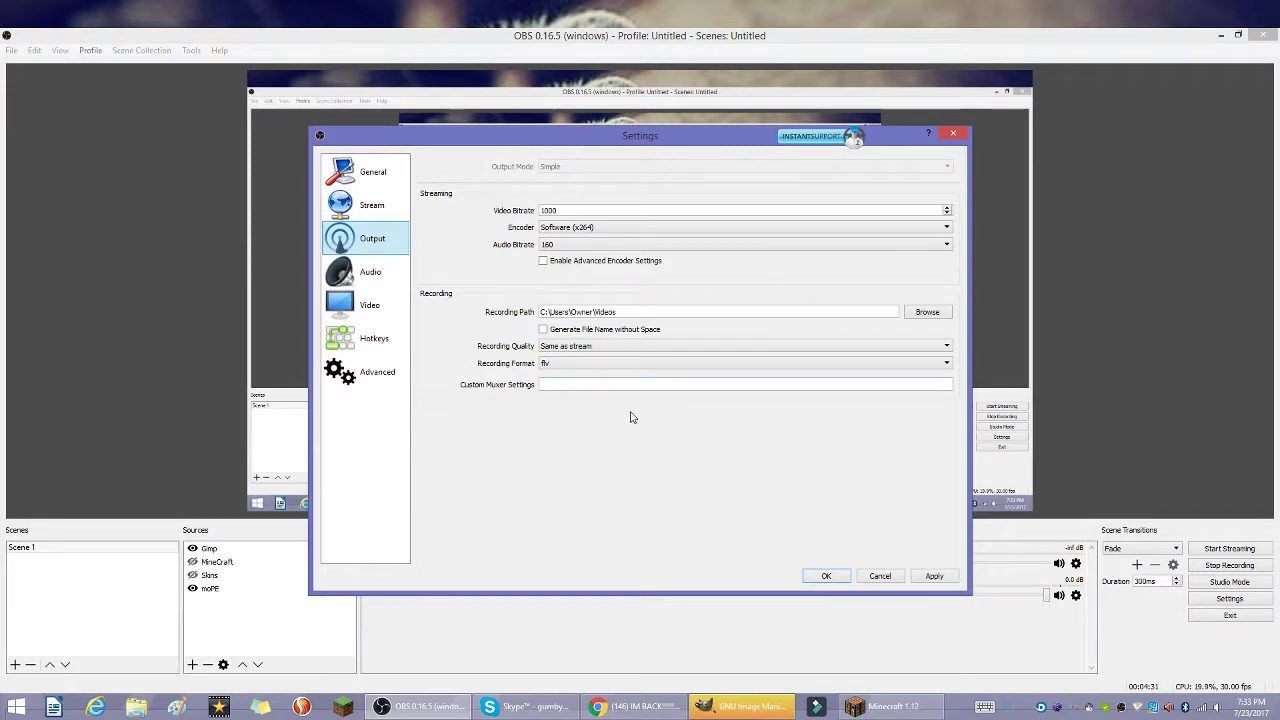
{"action": "left_click", "coordinate": [371, 268]}
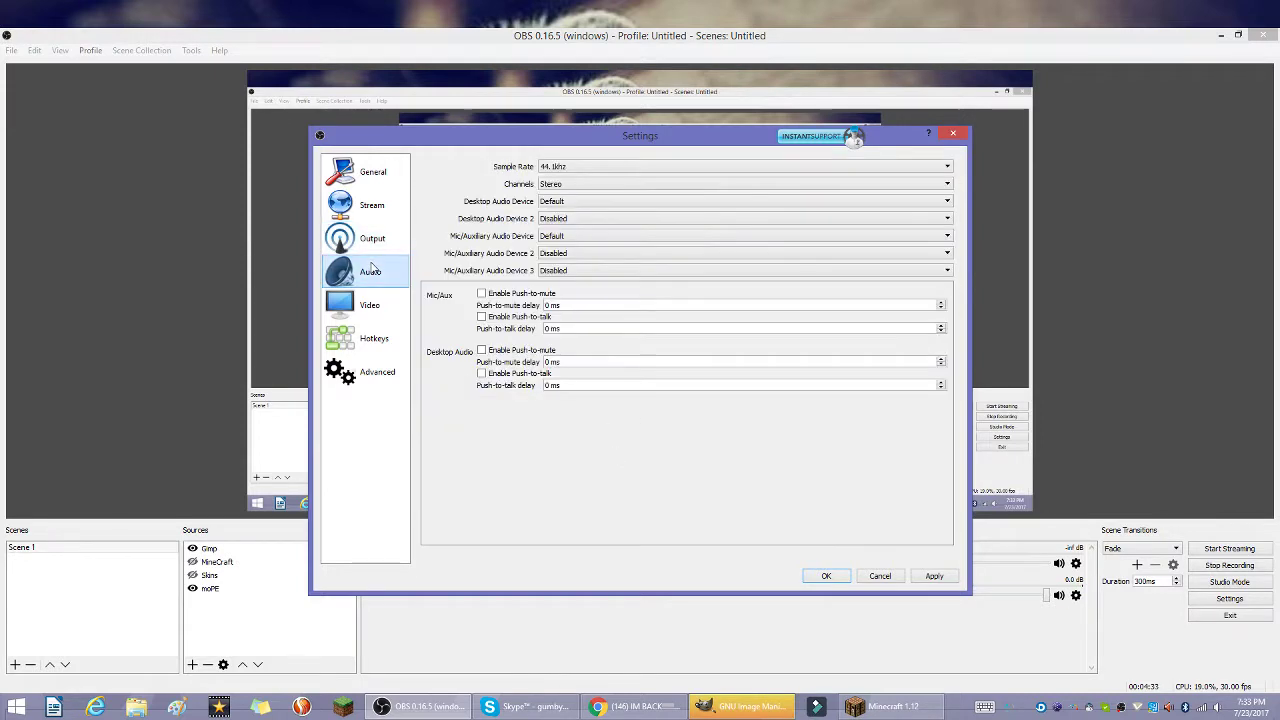
{"action": "left_click", "coordinate": [377, 317]}
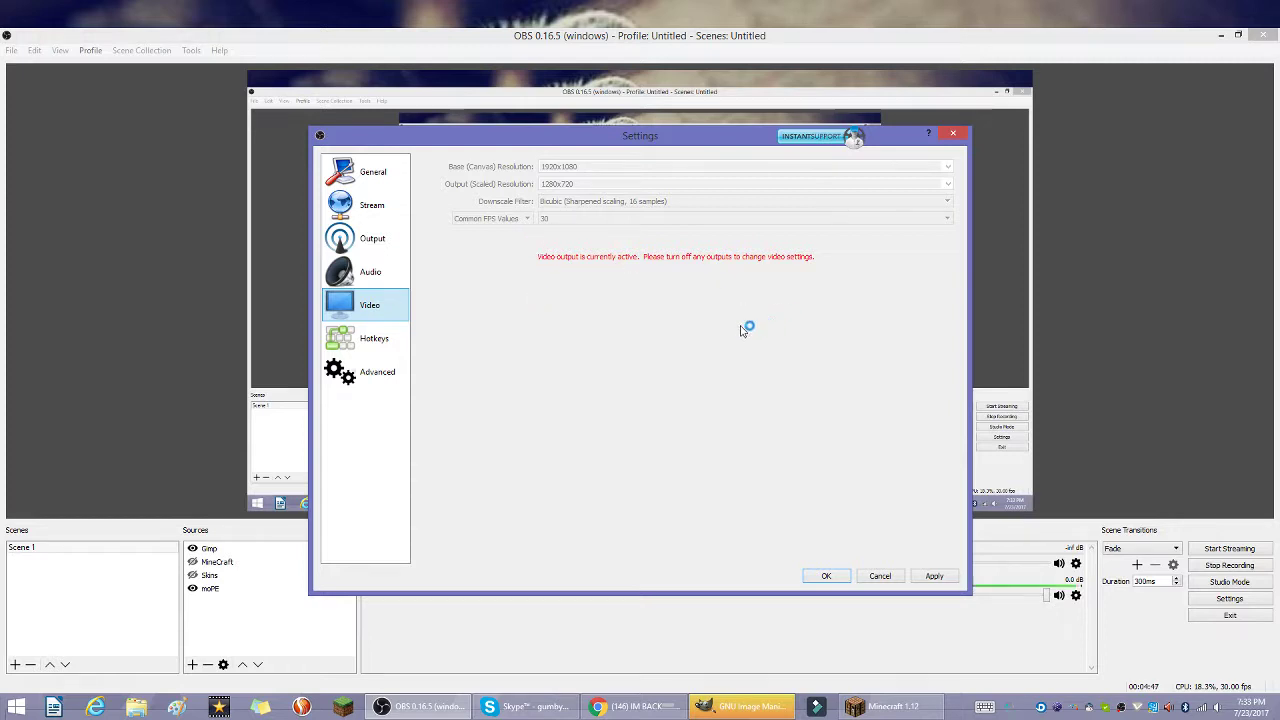
Step: Scroll through the Hotkeys list, then view the Advanced page's priority and reconnect settings
{"action": "left_click", "coordinate": [395, 333]}
{"action": "scroll", "coordinate": [607, 342], "scroll_direction": "down", "scroll_amount": 3}
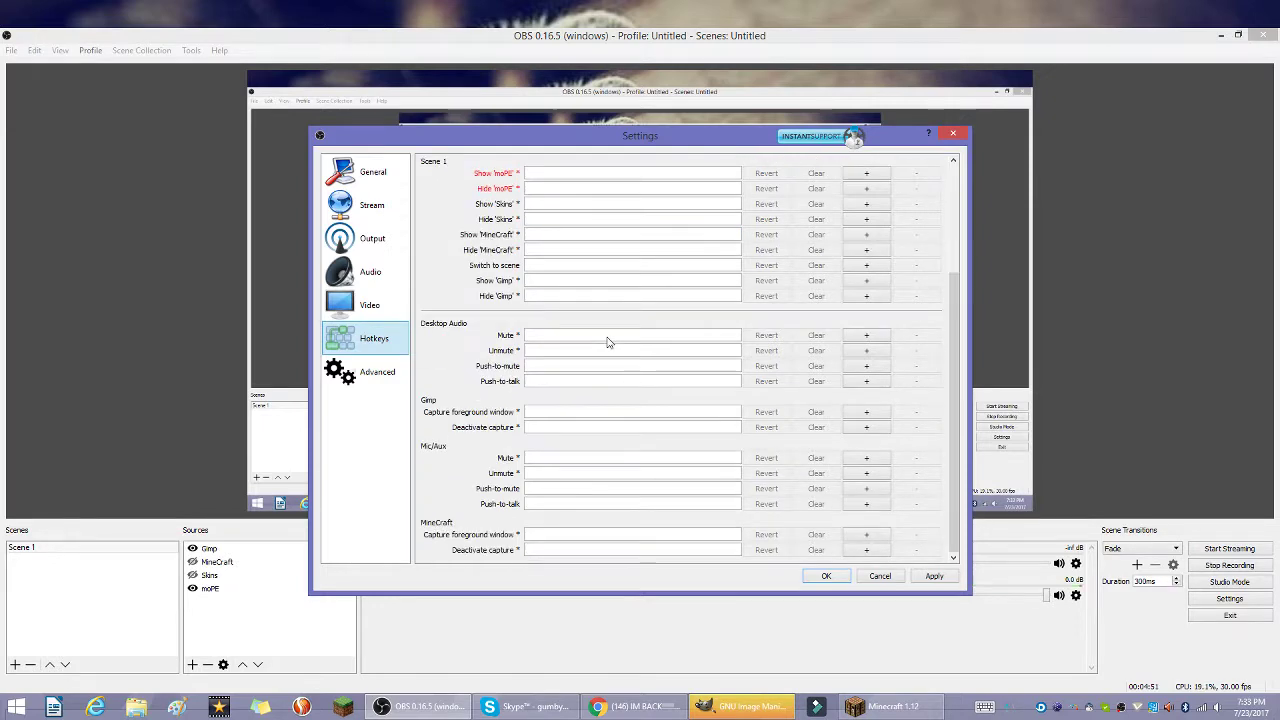
{"action": "scroll", "coordinate": [603, 400], "scroll_direction": "up", "scroll_amount": 3}
{"action": "scroll", "coordinate": [601, 399], "scroll_direction": "down", "scroll_amount": 3}
{"action": "scroll", "coordinate": [602, 390], "scroll_direction": "up", "scroll_amount": 3}
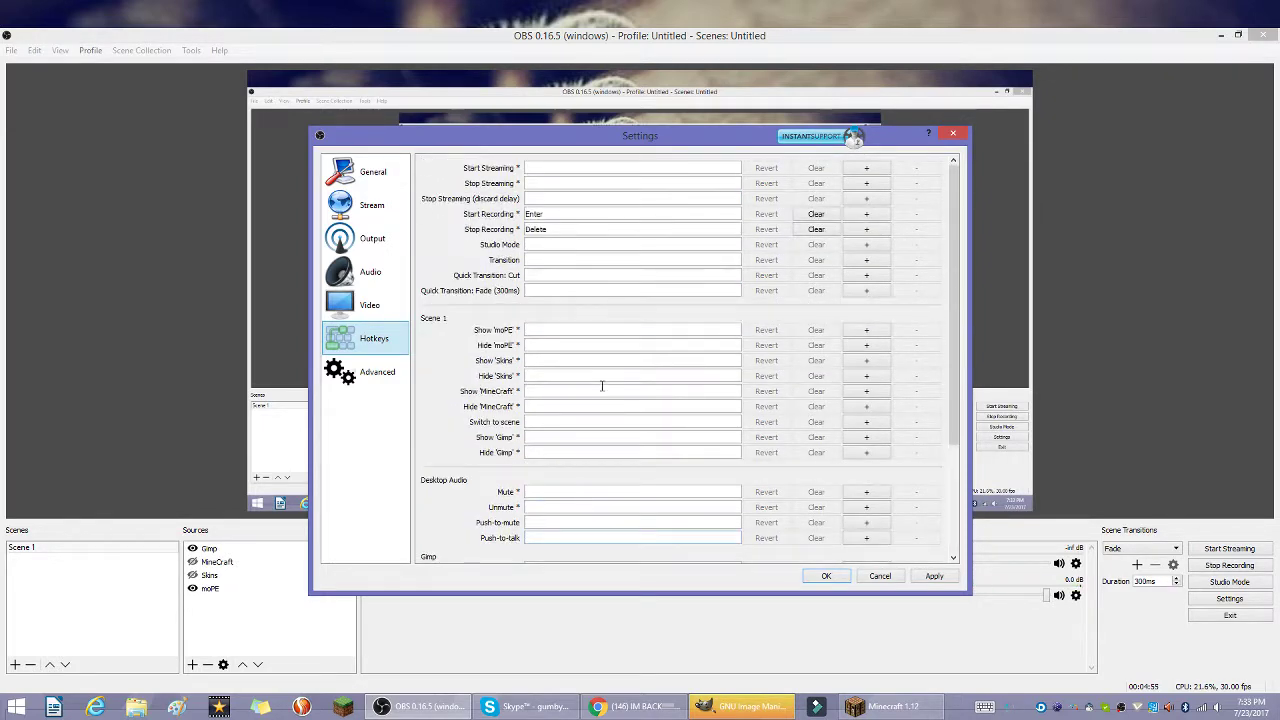
{"action": "scroll", "coordinate": [602, 386], "scroll_direction": "down", "scroll_amount": 5}
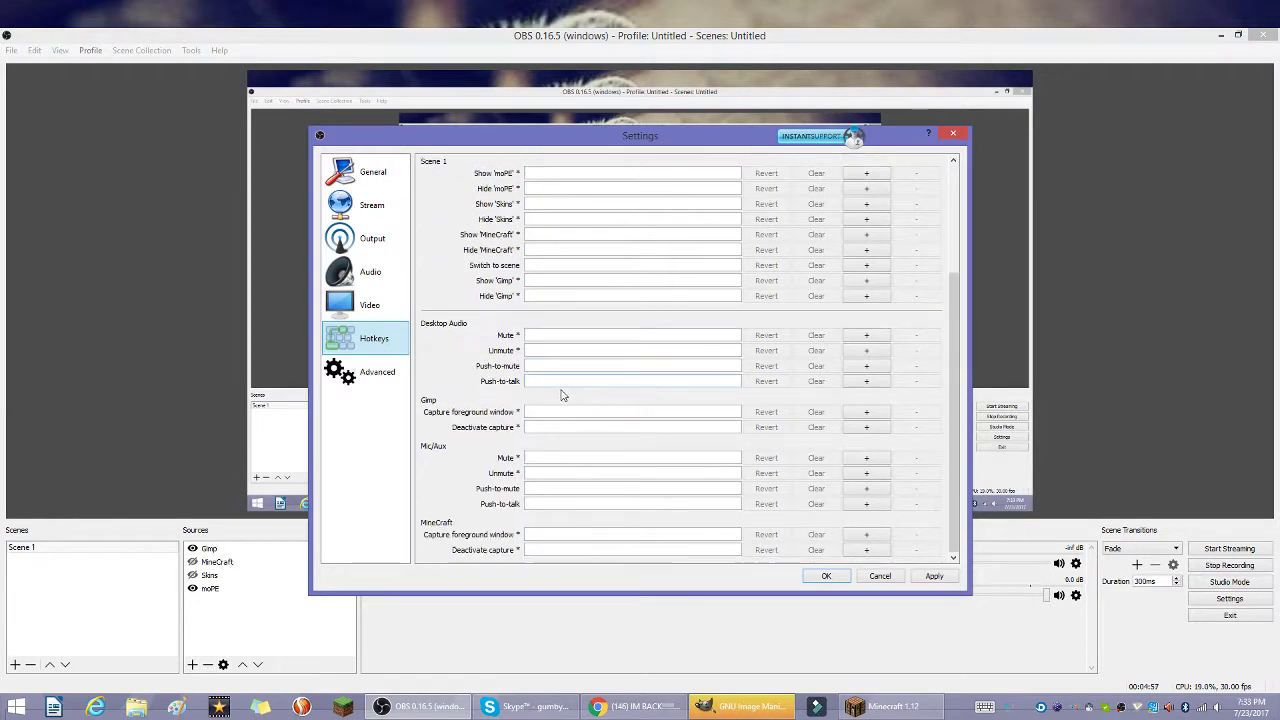
{"action": "left_click", "coordinate": [370, 376]}
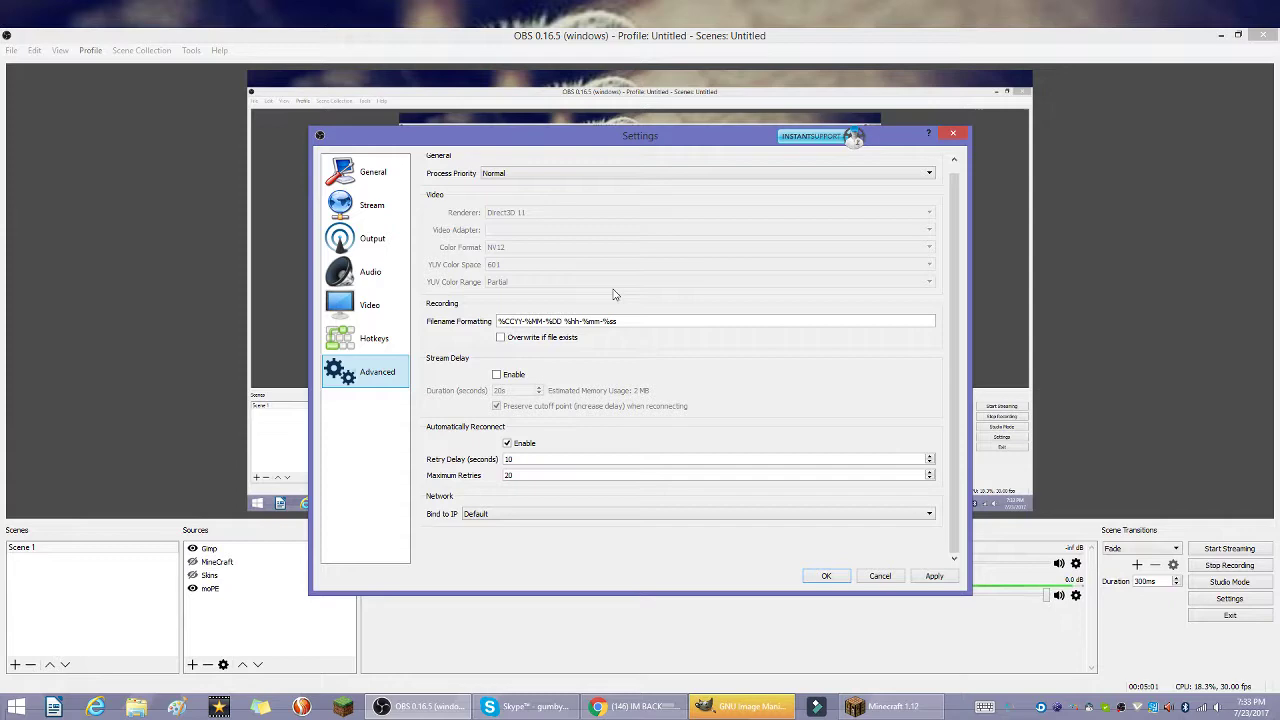
{"action": "scroll", "coordinate": [614, 294], "scroll_direction": "up", "scroll_amount": 1}
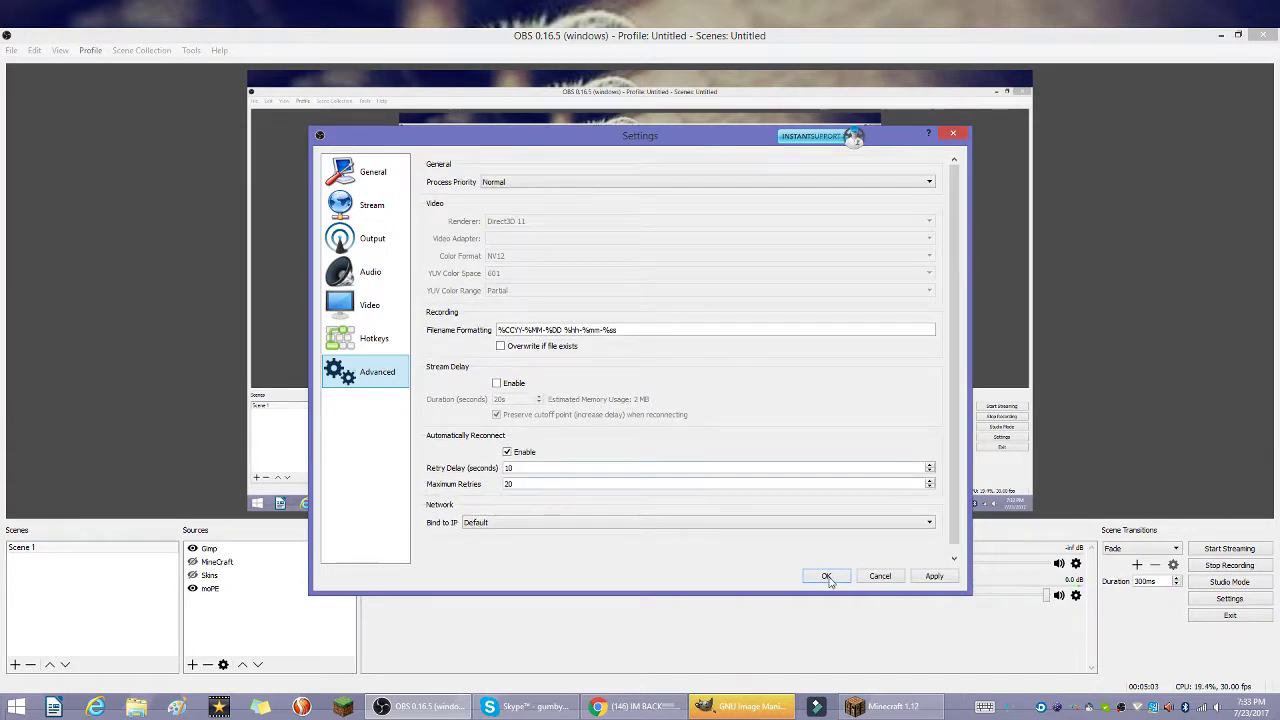